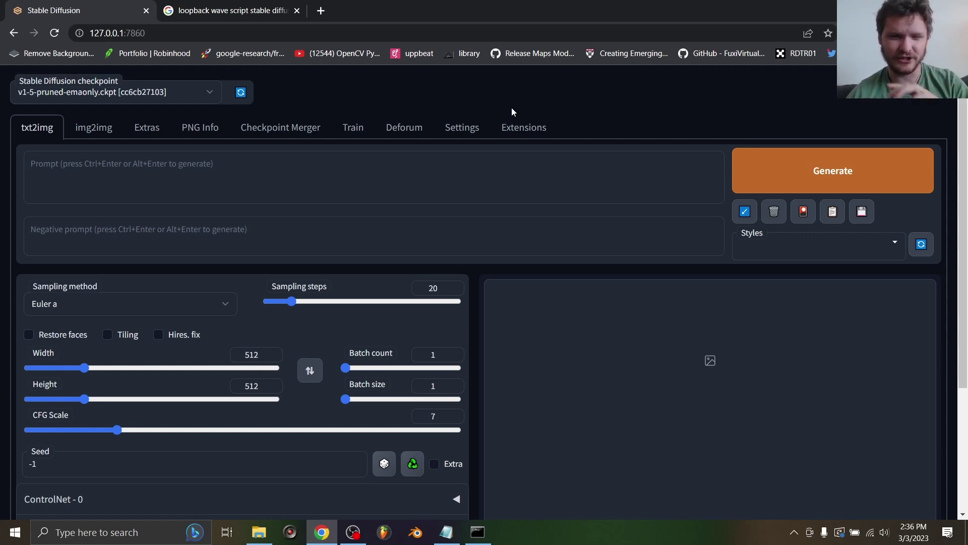
# Open the Stable Diffusion Loopback Wave Script page from the search results and follow its script link
pyautogui.click(259, 5)
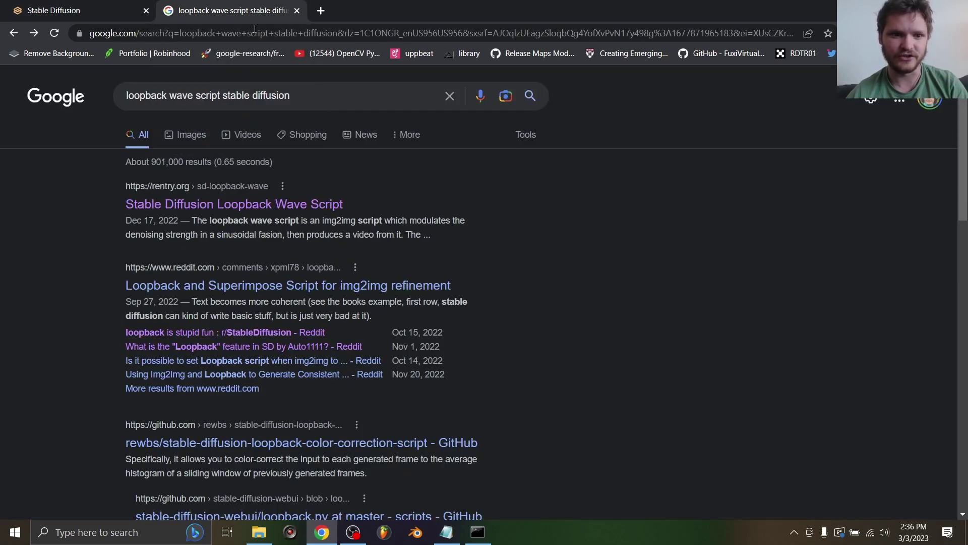
pyautogui.moveTo(162, 99); pyautogui.dragTo(240, 101)
pyautogui.click(302, 104)
pyautogui.click(53, 214)
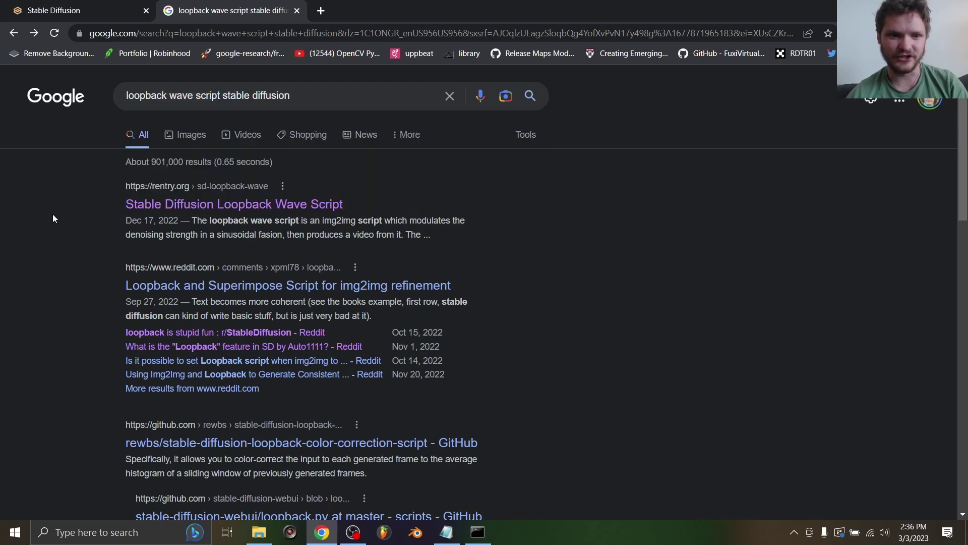
pyautogui.click(171, 205)
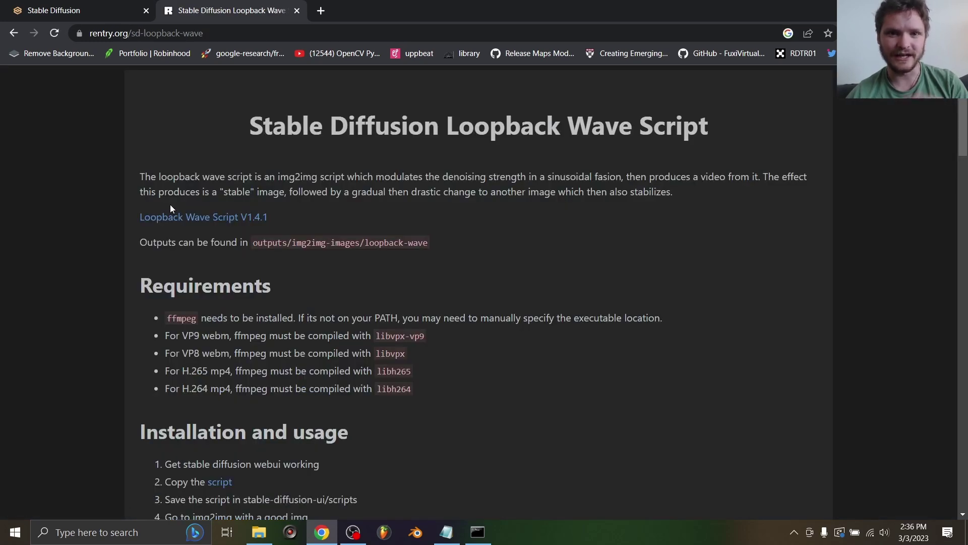
pyautogui.scroll(-4, 170, 204)
pyautogui.click(220, 291)
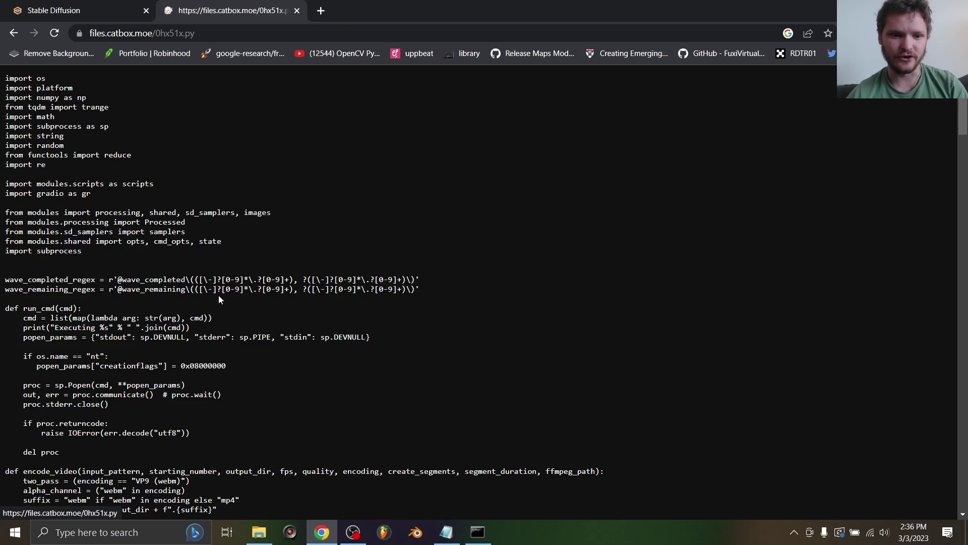
# Confirm via Save As that the script already sits in stable-diffusion-webui-master/scripts, then cancel
pyautogui.rightClick(225, 144)
pyautogui.click(265, 211)
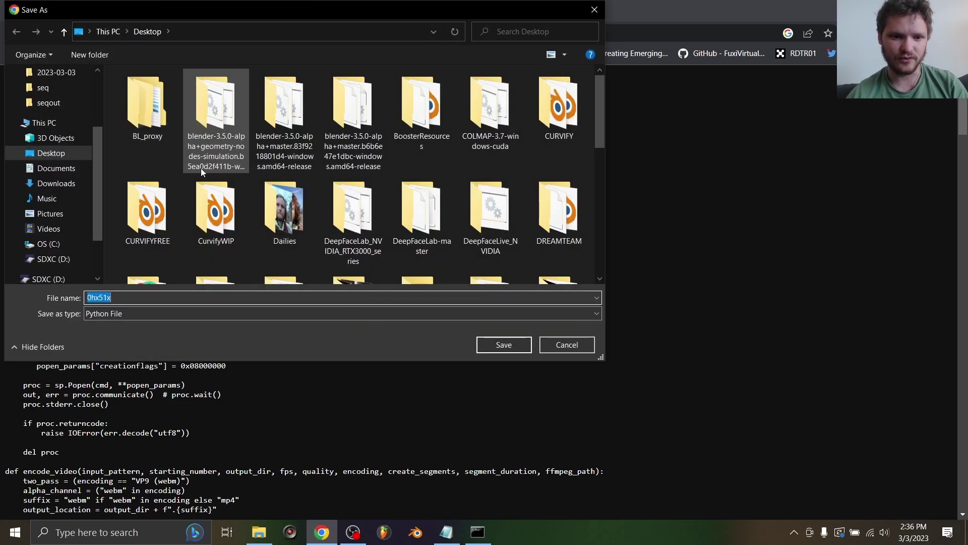
pyautogui.scroll(-5, 223, 186)
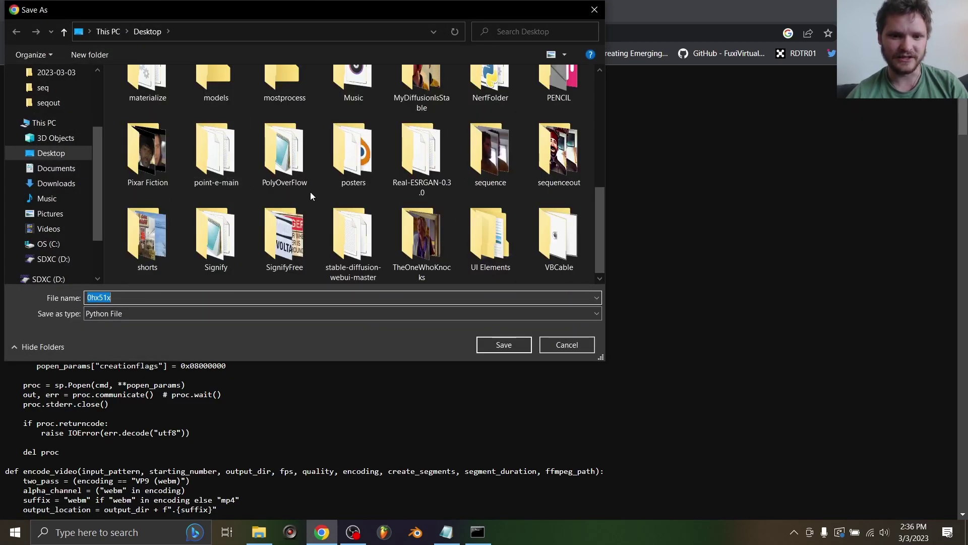
pyautogui.doubleClick(351, 237)
pyautogui.scroll(-1, 222, 217)
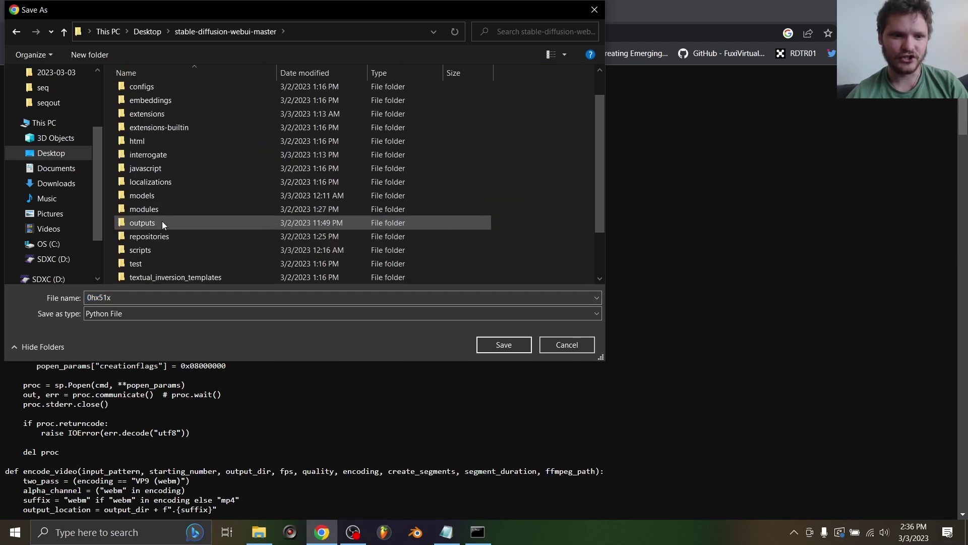
pyautogui.doubleClick(146, 249)
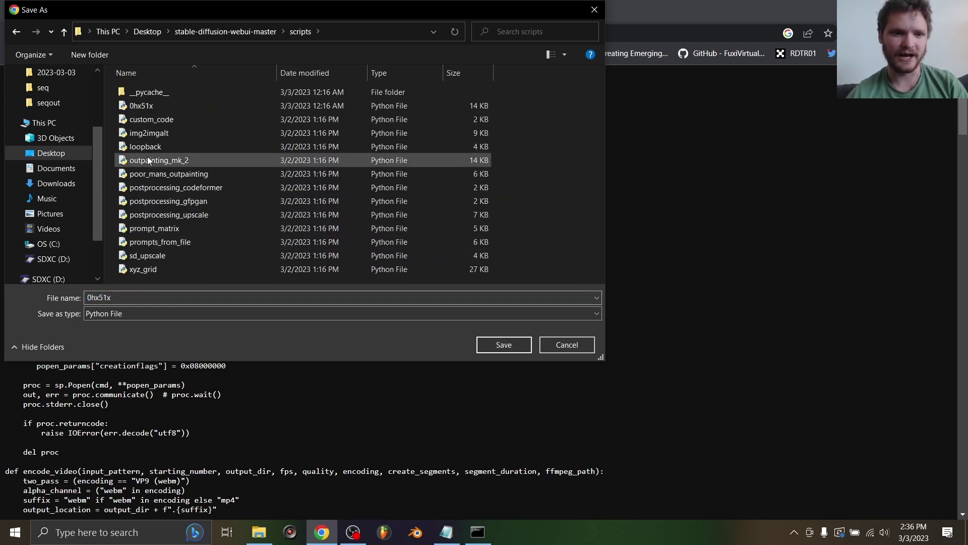
pyautogui.click(562, 343)
# Close the script tab, switch to img2img and check the Script list without choosing one
pyautogui.click(296, 11)
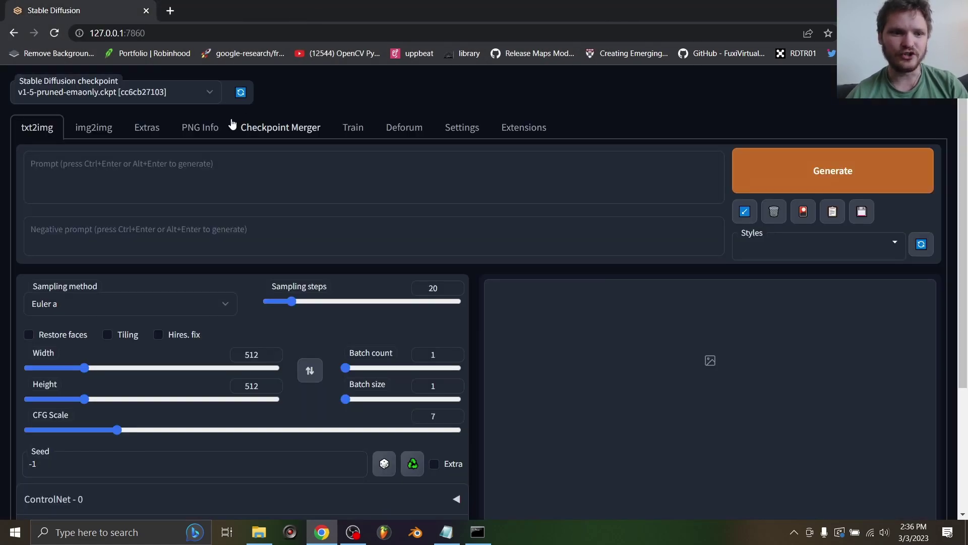
pyautogui.click(108, 127)
pyautogui.scroll(-10, 119, 150)
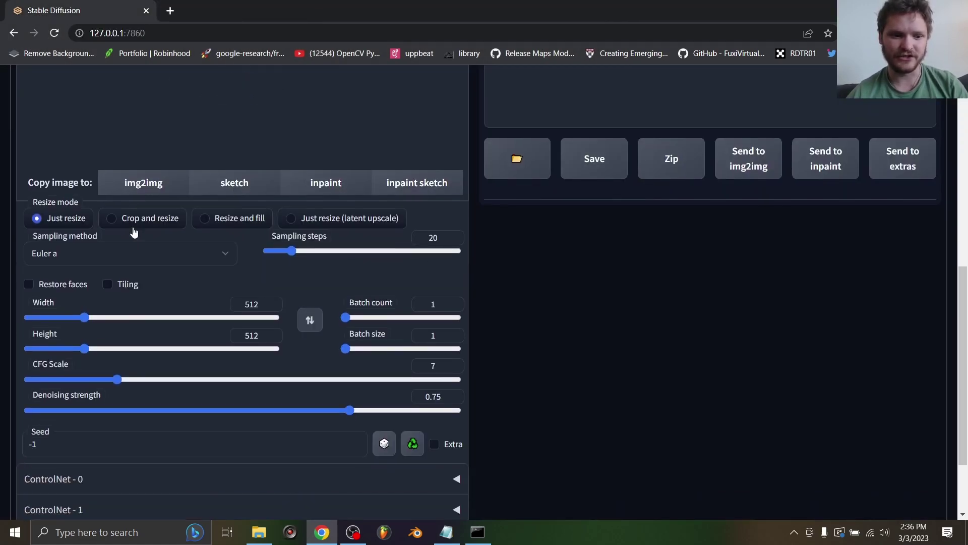
pyautogui.click(79, 435)
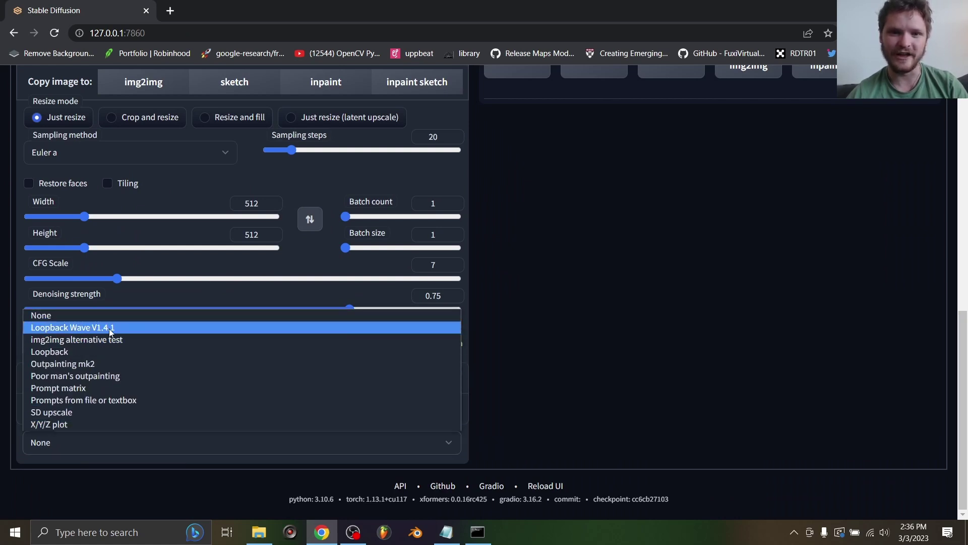
pyautogui.click(528, 314)
pyautogui.scroll(7, 528, 313)
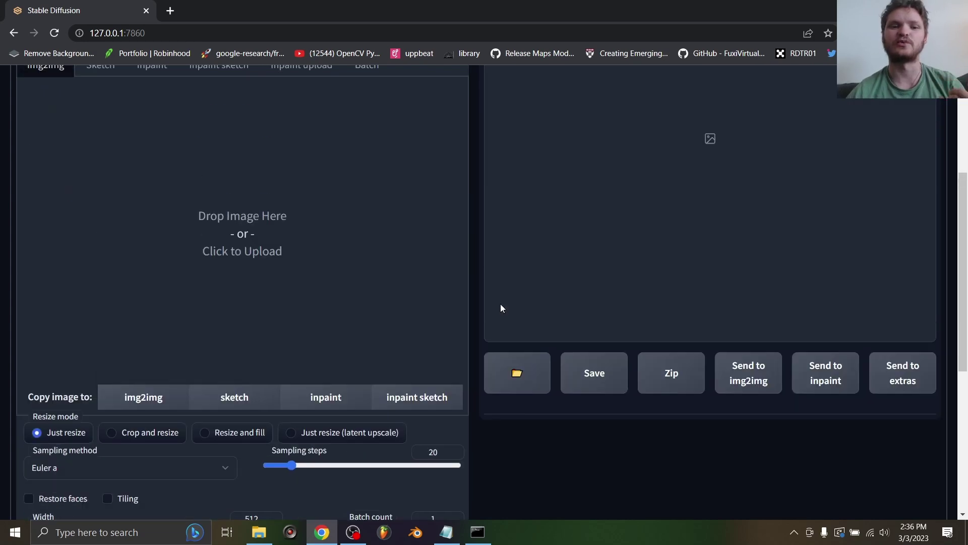
# Upload the 00051 portrait as the img2img source image
pyautogui.click(247, 293)
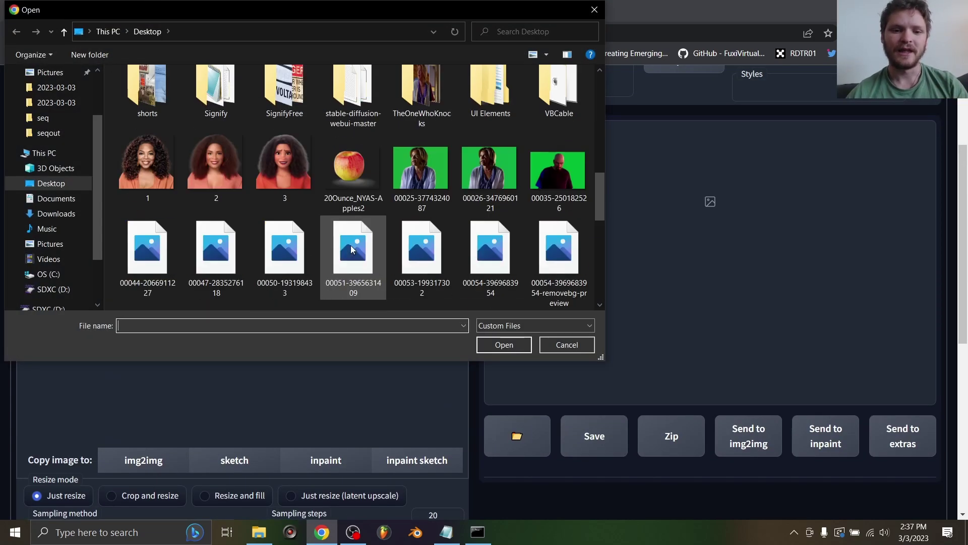
pyautogui.scroll(-3, 352, 249)
pyautogui.scroll(2, 352, 249)
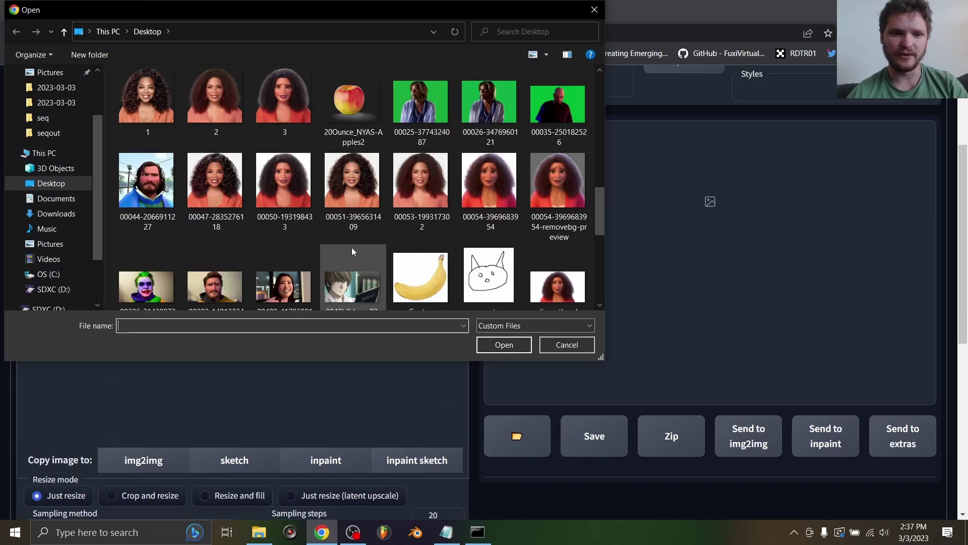
pyautogui.doubleClick(357, 211)
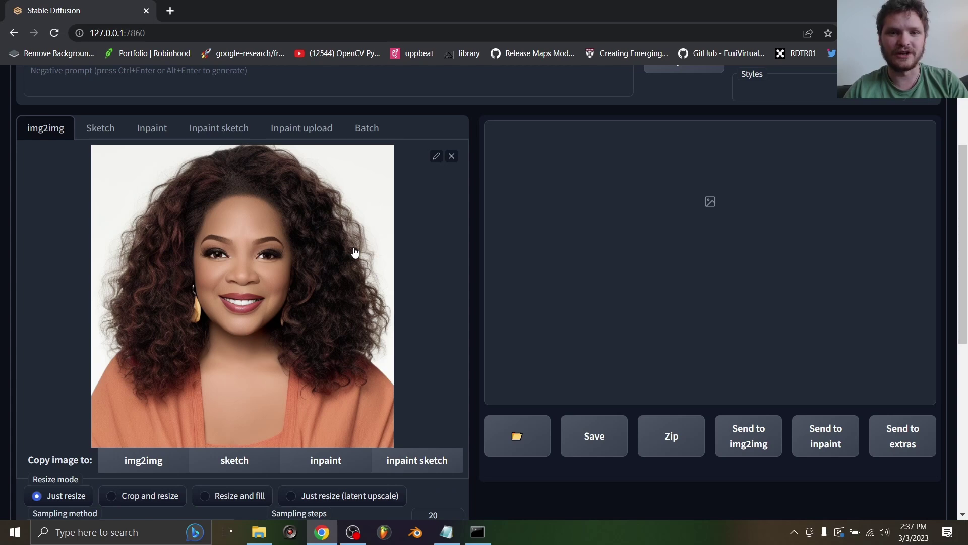
# Enter 'woman, highly detailed' as the positive prompt
pyautogui.scroll(3, 355, 253)
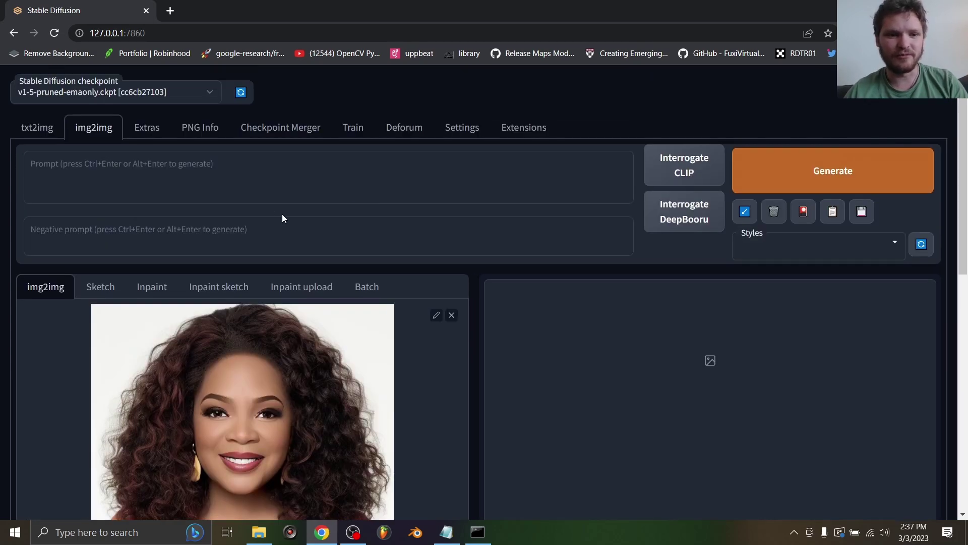
pyautogui.click(236, 181)
pyautogui.write('woman')
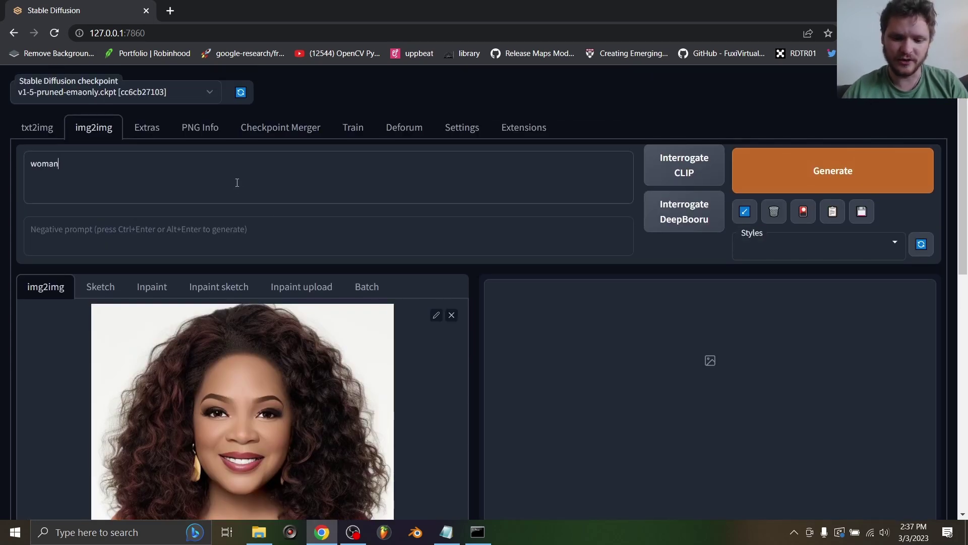
pyautogui.write(', highly d')
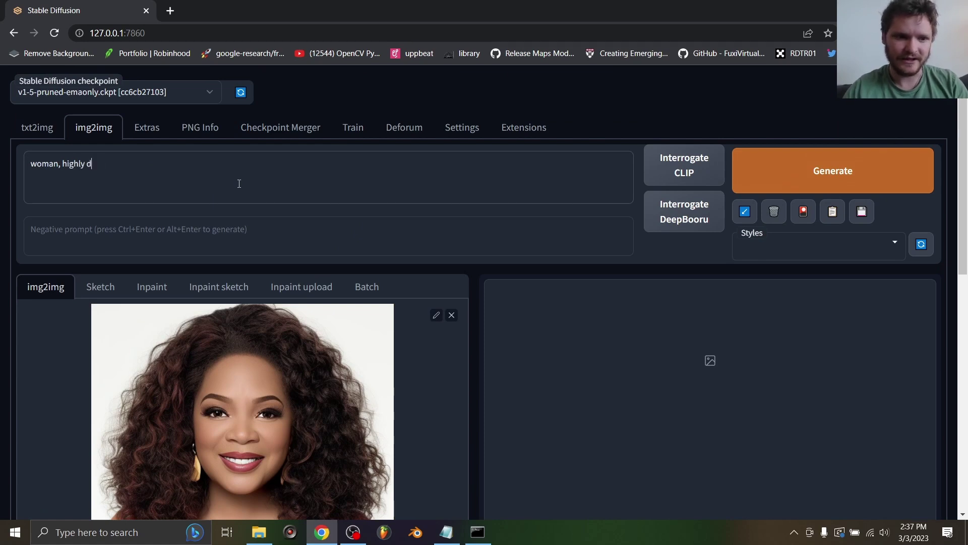
pyautogui.write('etailed')
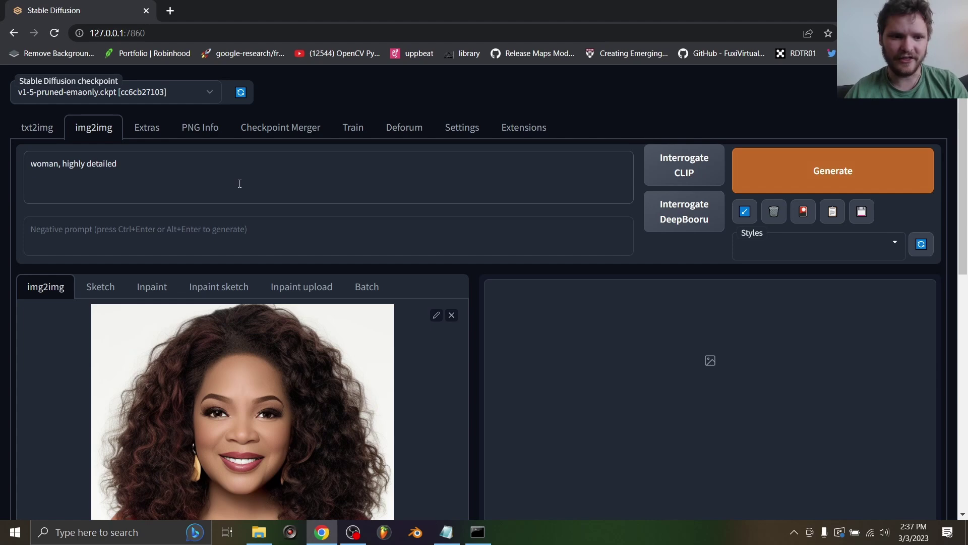
# Enter 'cartoon, 2d' as the negative prompt
pyautogui.click(301, 251)
pyautogui.write('cartoo')
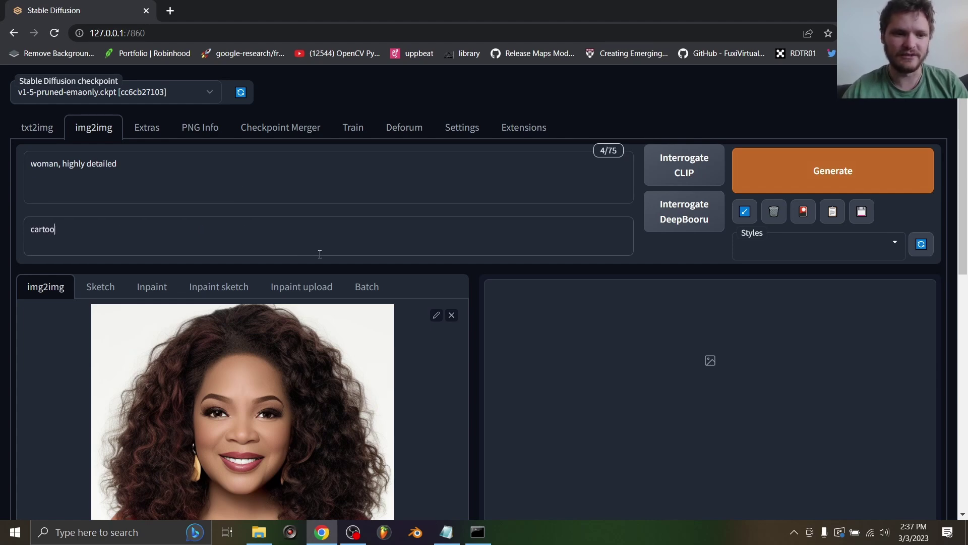
pyautogui.write('n, 2d')
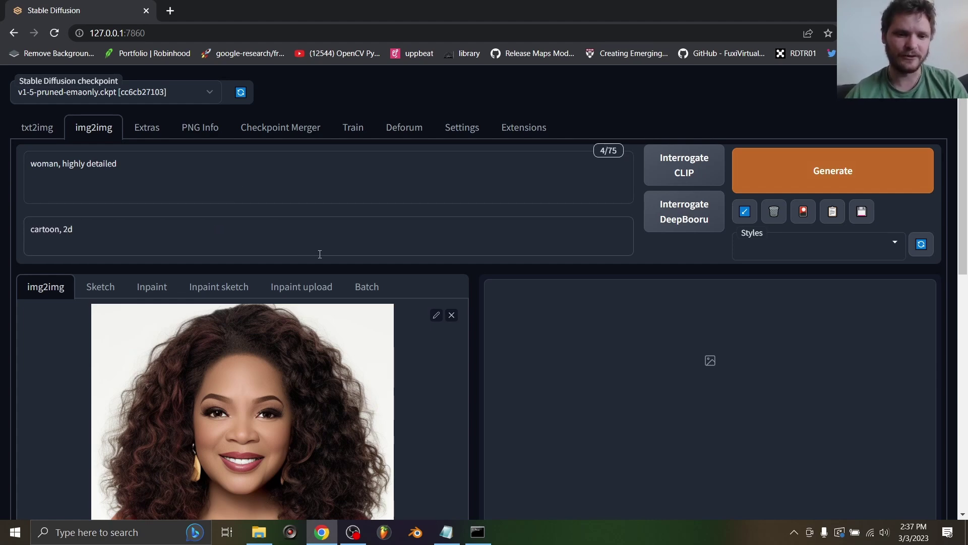
pyautogui.scroll(-2, 313, 256)
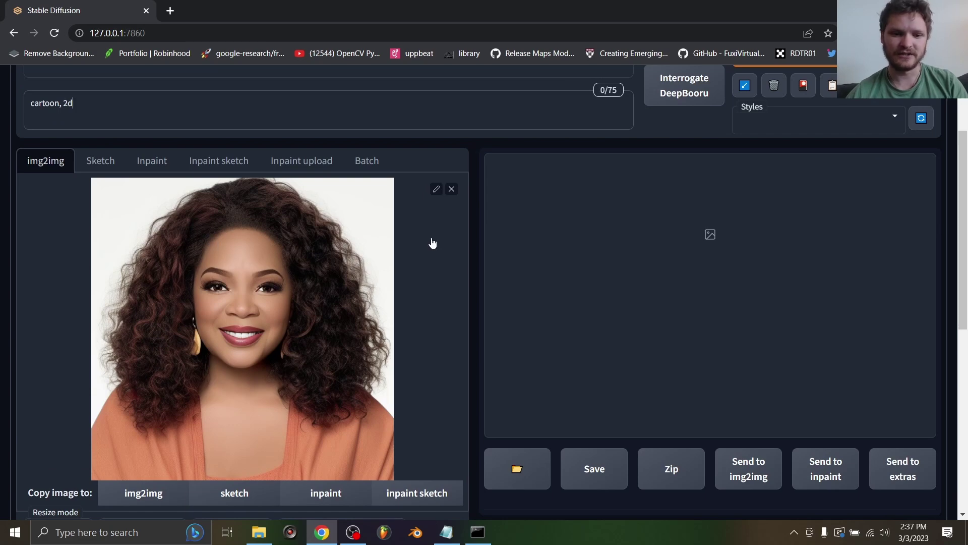
pyautogui.scroll(1, 616, 237)
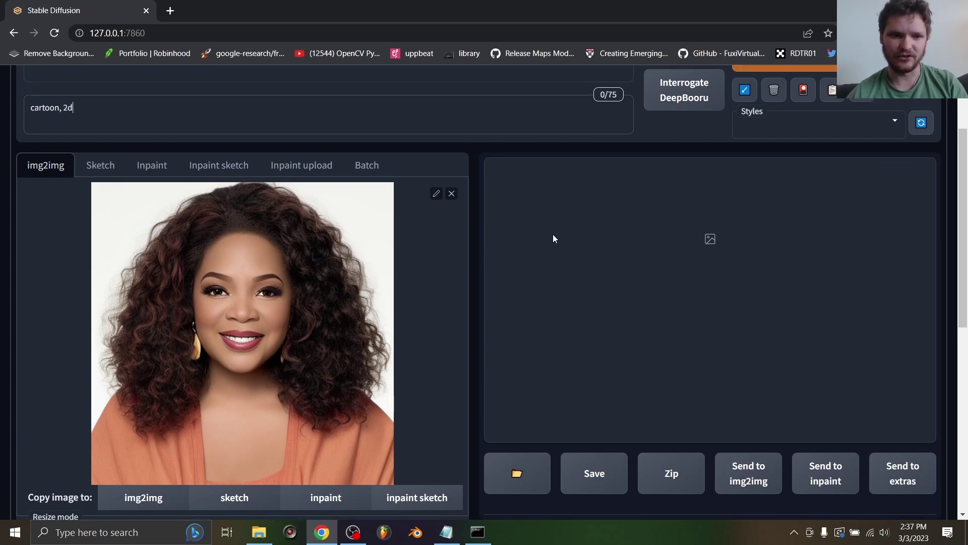
pyautogui.scroll(3, 553, 237)
pyautogui.scroll(-7, 233, 211)
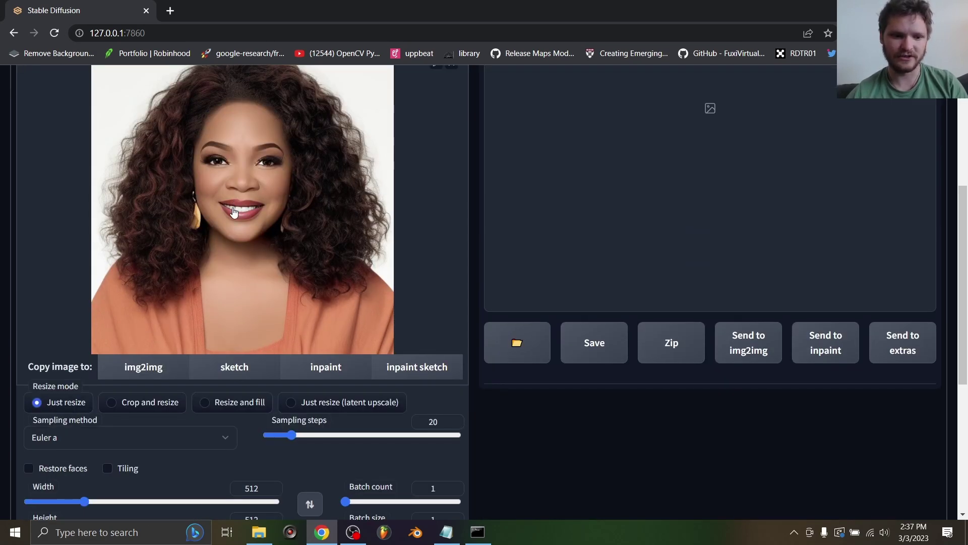
pyautogui.scroll(7, 244, 228)
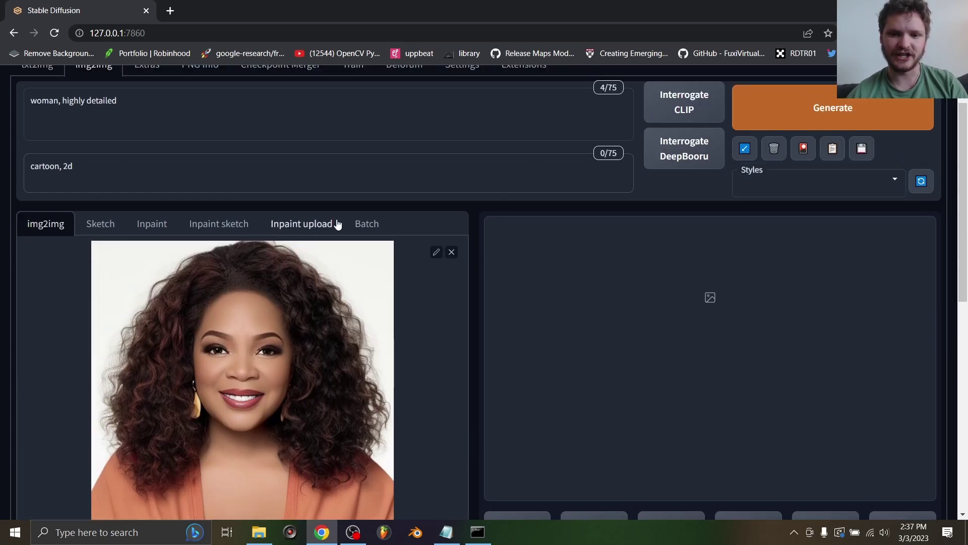
# Generate a first img2img portrait and enlarge it in the output gallery
pyautogui.click(805, 104)
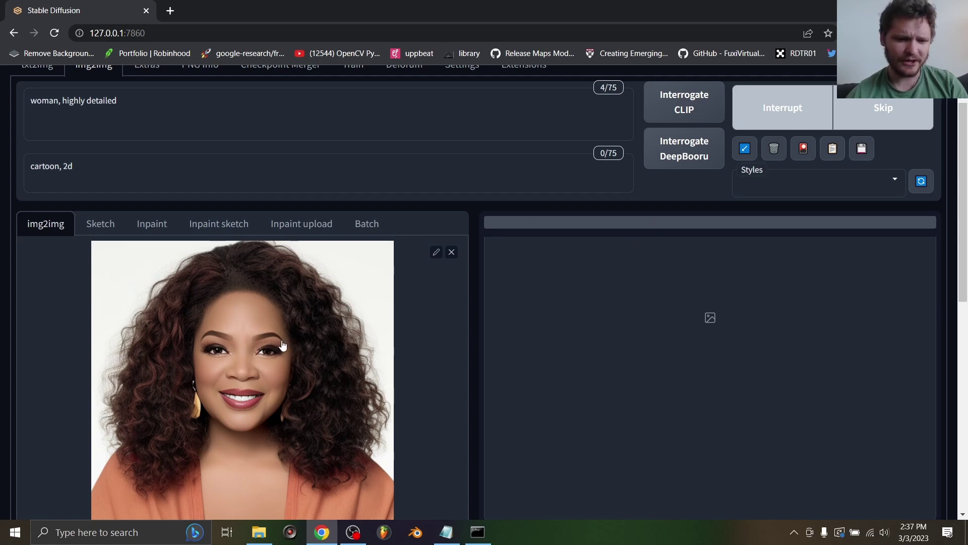
pyautogui.scroll(-1, 259, 343)
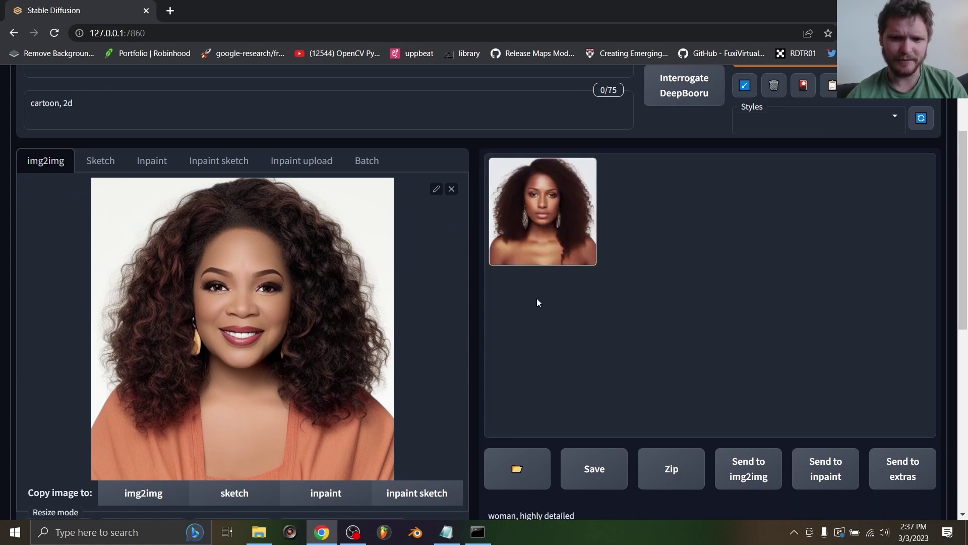
pyautogui.click(542, 249)
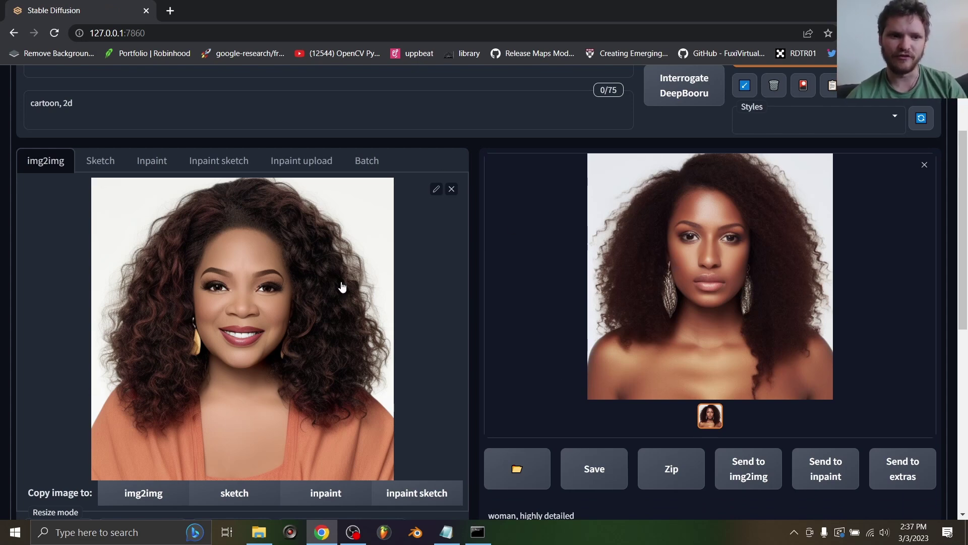
# Select the Loopback Wave V1.4.1 script for img2img
pyautogui.scroll(-8, 342, 287)
pyautogui.scroll(1, 281, 355)
pyautogui.scroll(-1, 281, 355)
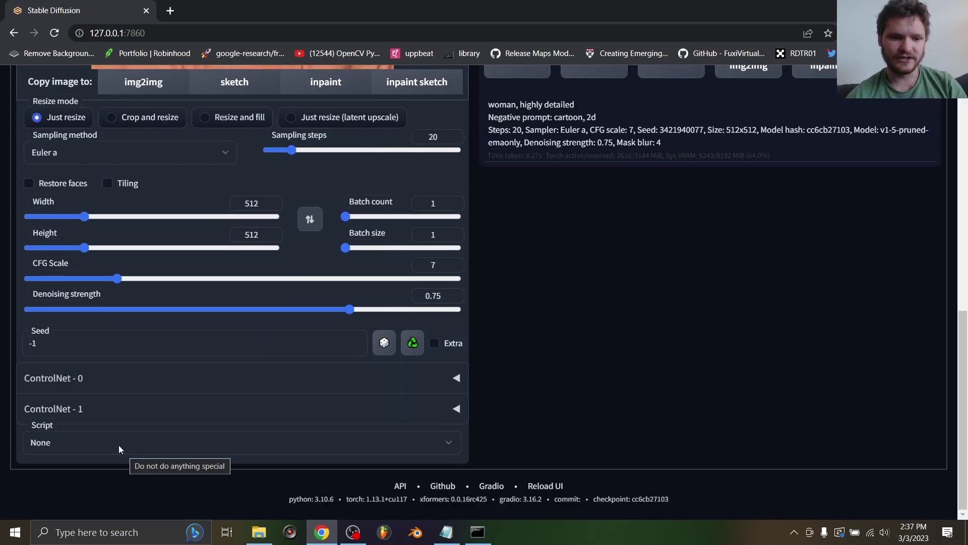
pyautogui.click(119, 445)
pyautogui.click(85, 332)
# Set Max additional denoise to 0, leaving Frames at 100
pyautogui.scroll(-1, 102, 345)
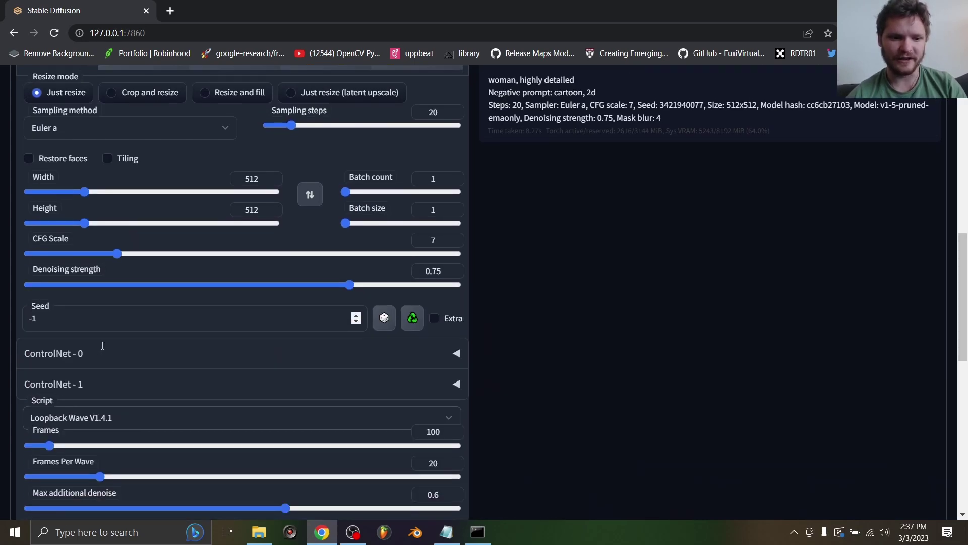
pyautogui.scroll(-3, 102, 345)
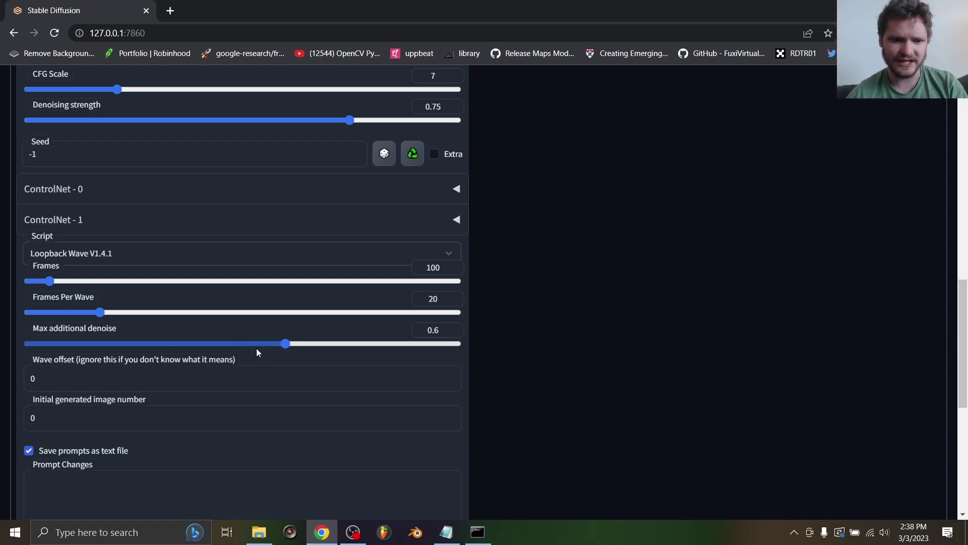
pyautogui.moveTo(285, 344); pyautogui.dragTo(26, 344)
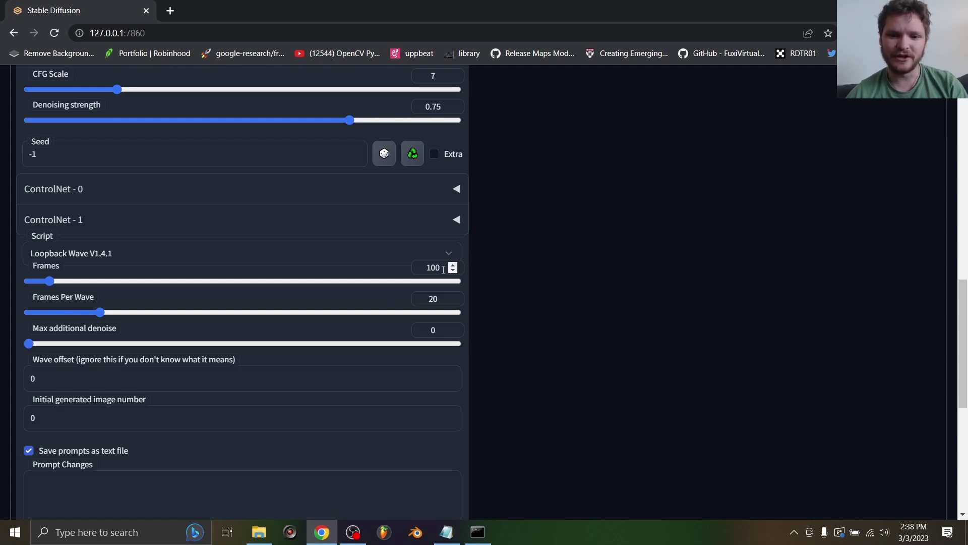
pyautogui.moveTo(443, 270); pyautogui.dragTo(427, 267)
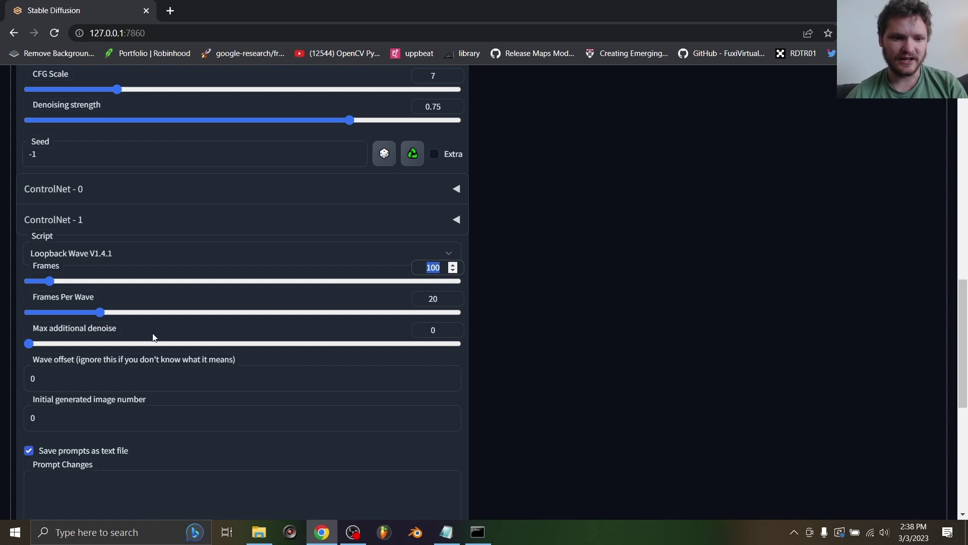
pyautogui.click(495, 338)
pyautogui.scroll(5, 495, 336)
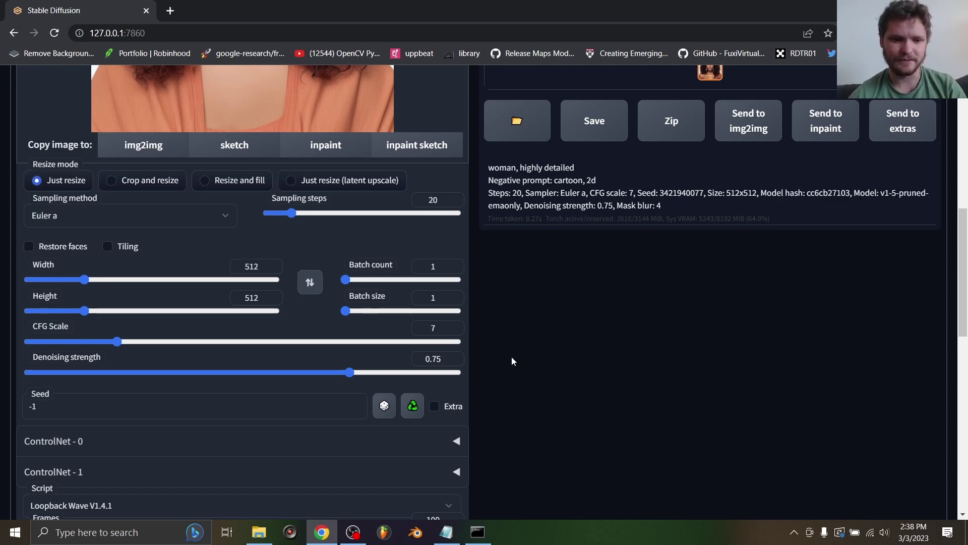
# Disable Save results as video and set the Video Name to 'Tutorial'
pyautogui.scroll(-10, 512, 356)
pyautogui.scroll(4, 513, 356)
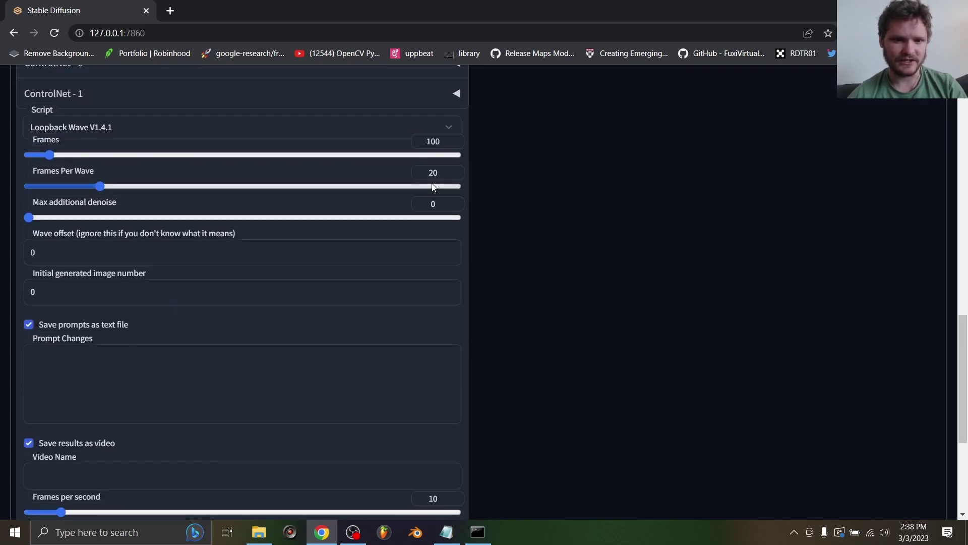
pyautogui.scroll(-5, 195, 315)
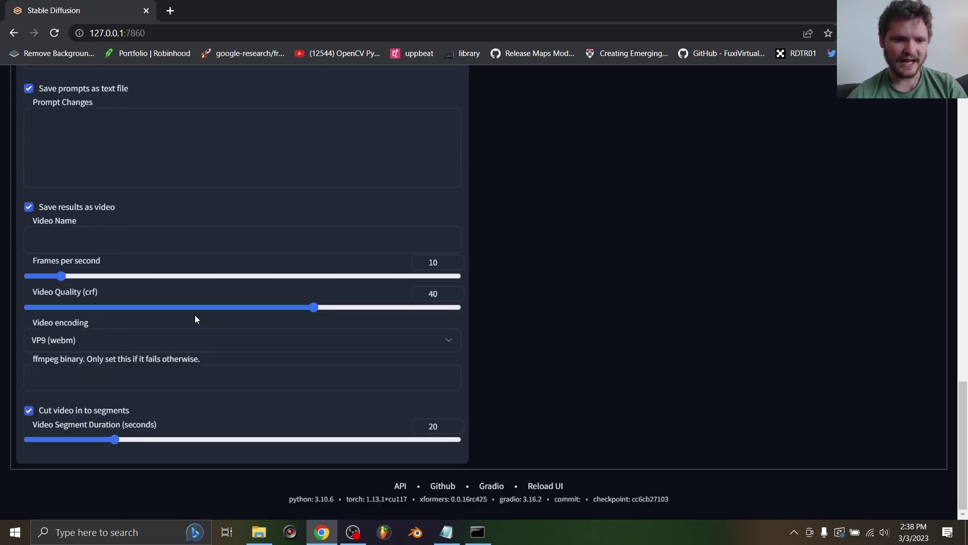
pyautogui.click(103, 212)
pyautogui.click(111, 234)
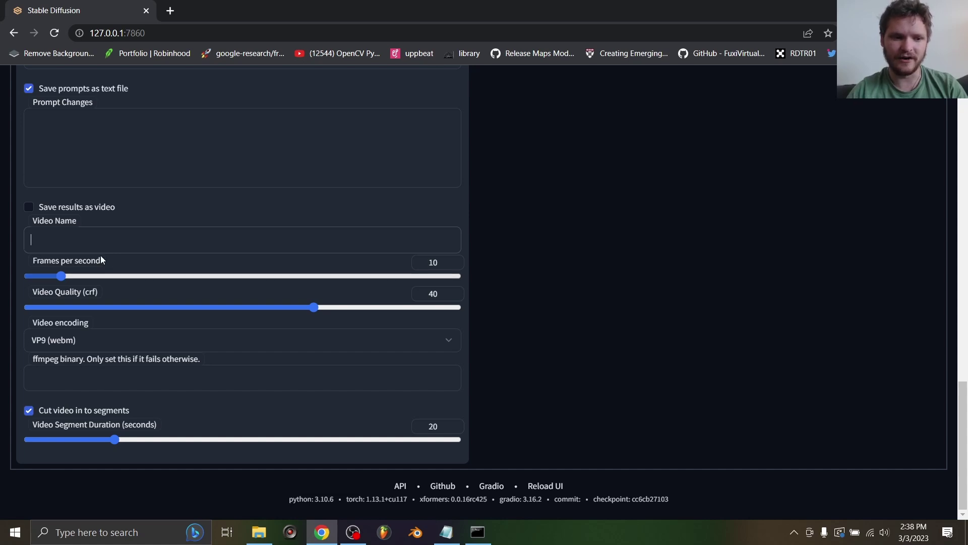
pyautogui.write('Tutorial')
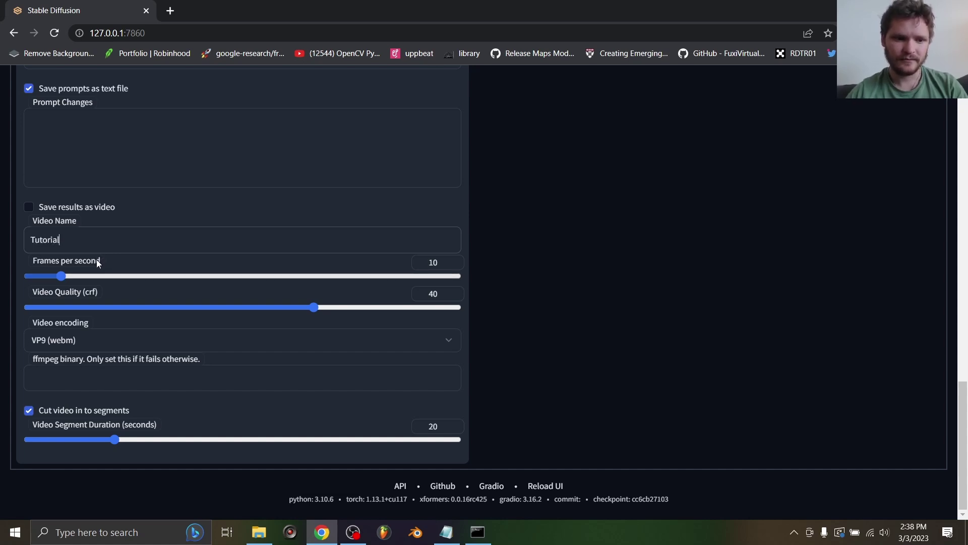
# Start generating the Loopback Wave image sequence
pyautogui.scroll(9, 475, 376)
pyautogui.scroll(10, 474, 372)
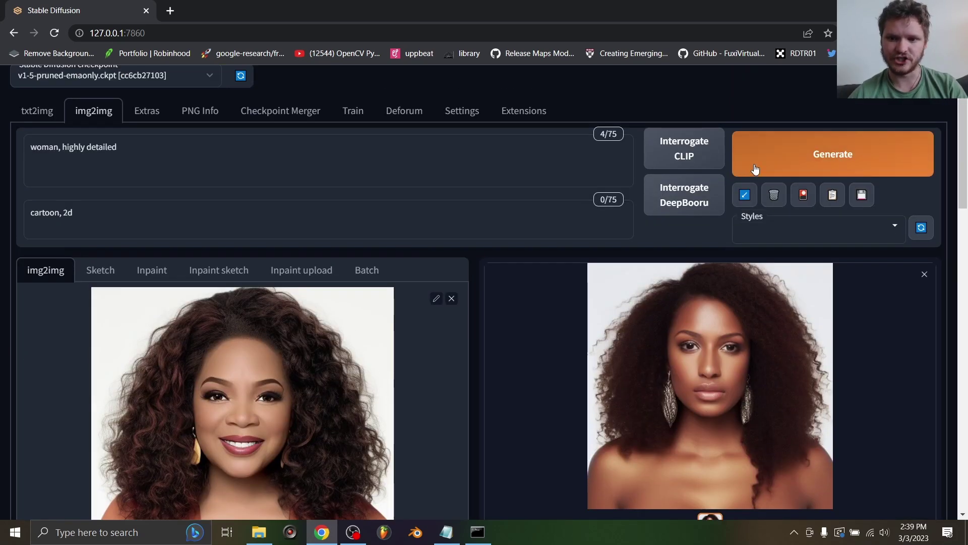
pyautogui.click(755, 169)
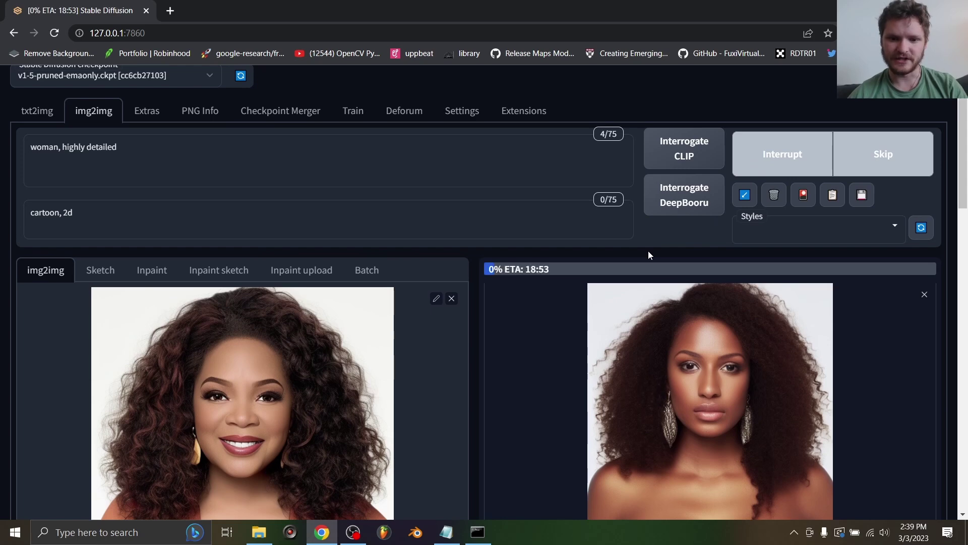
# Check generation progress in the cmd.exe console, then return to Chrome
pyautogui.scroll(-1, 649, 250)
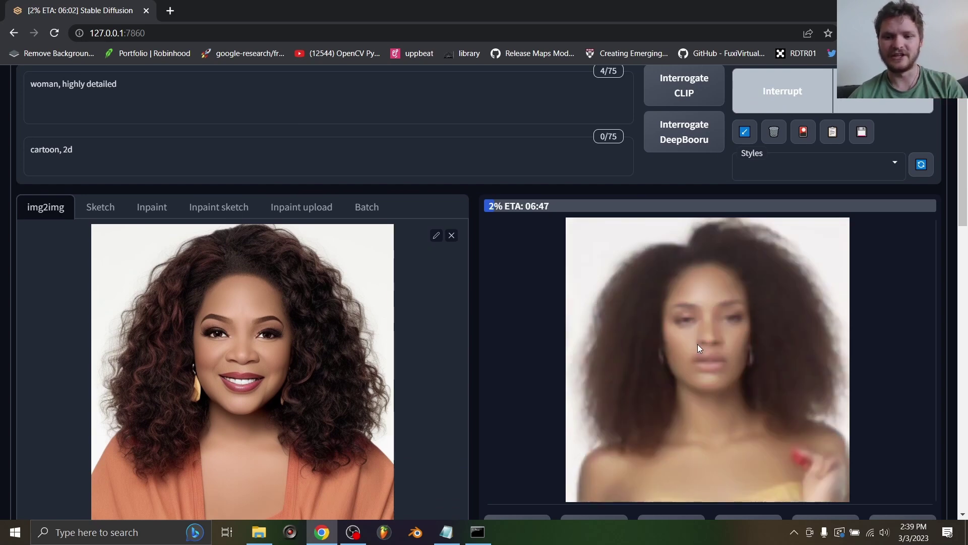
pyautogui.click(477, 532)
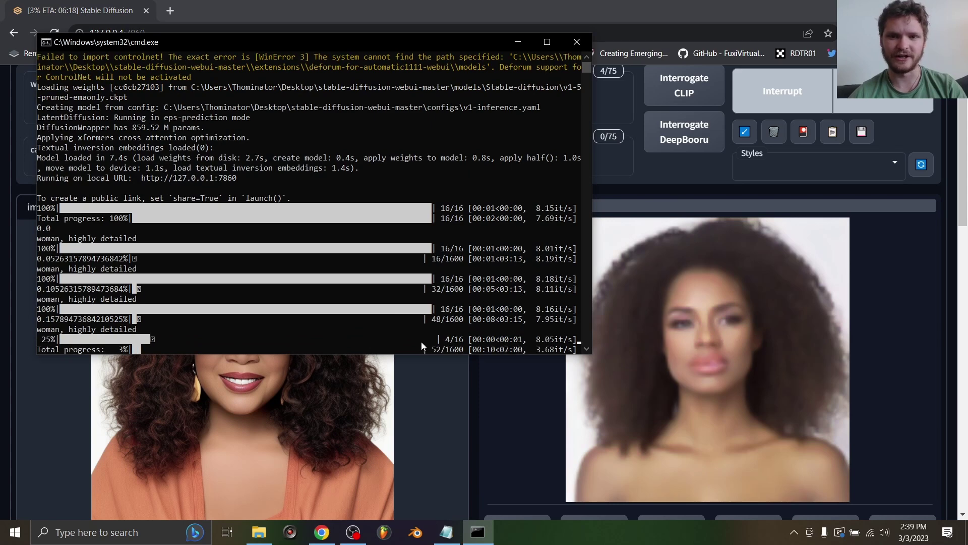
pyautogui.click(601, 19)
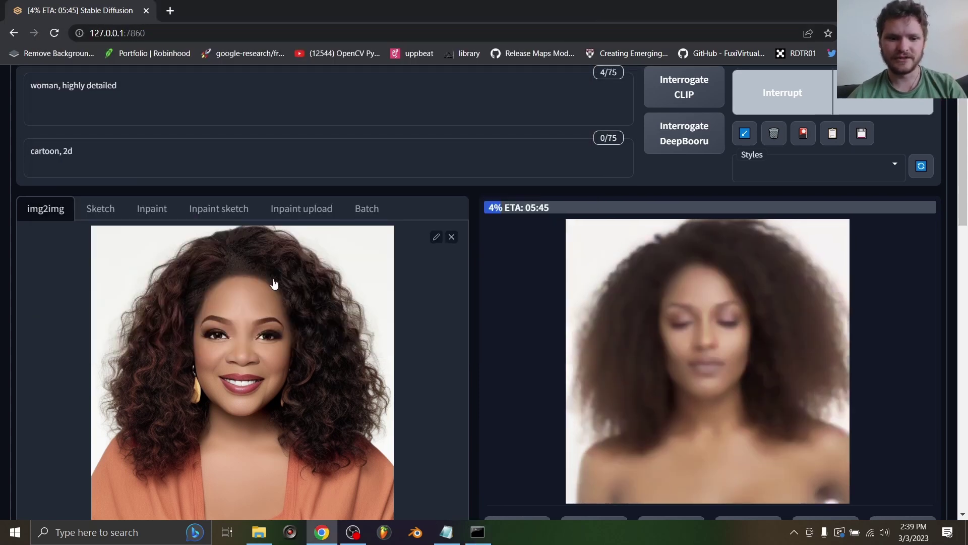
# Glance at the img2img Script list and leave it unchanged
pyautogui.scroll(-15, 252, 301)
pyautogui.scroll(6, 119, 284)
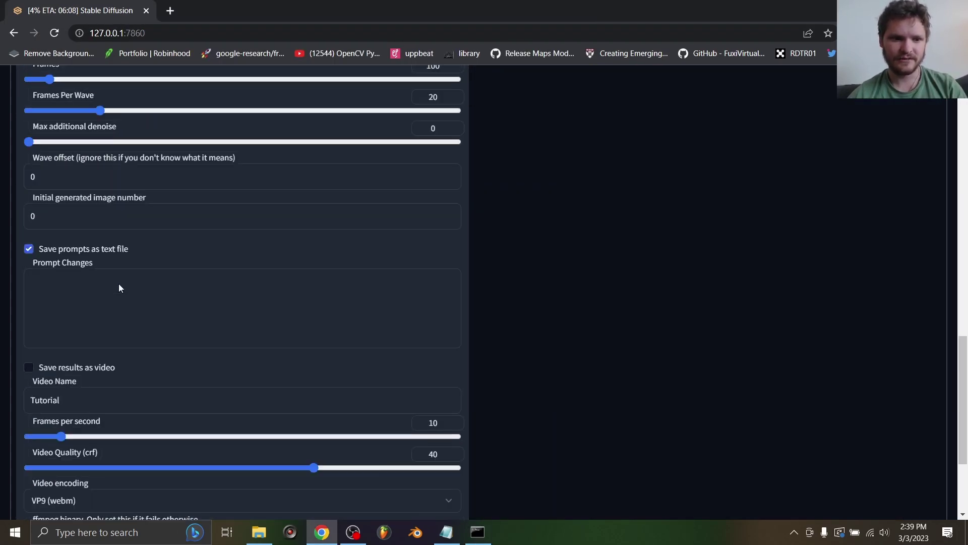
pyautogui.click(116, 269)
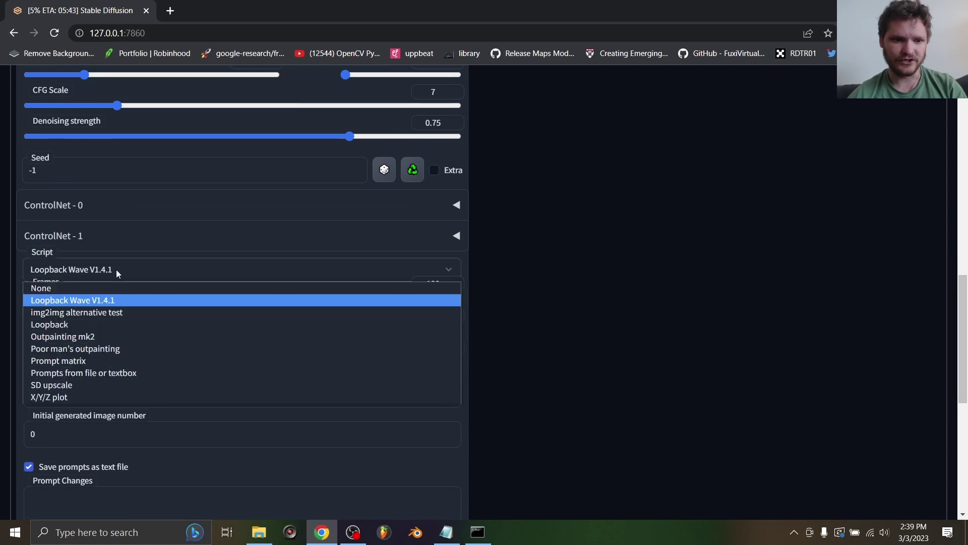
pyautogui.click(549, 274)
pyautogui.scroll(10, 548, 274)
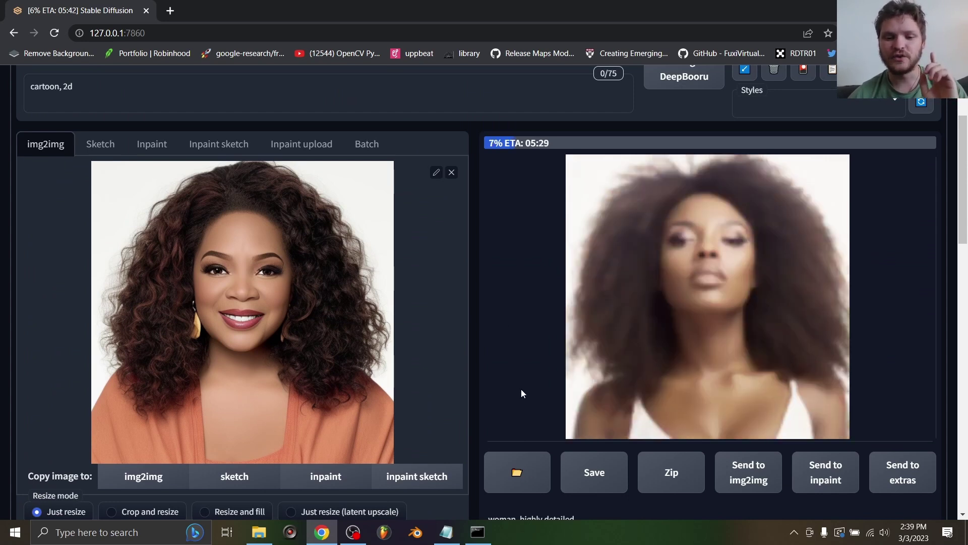
pyautogui.click(522, 471)
pyautogui.moveTo(259, 532)
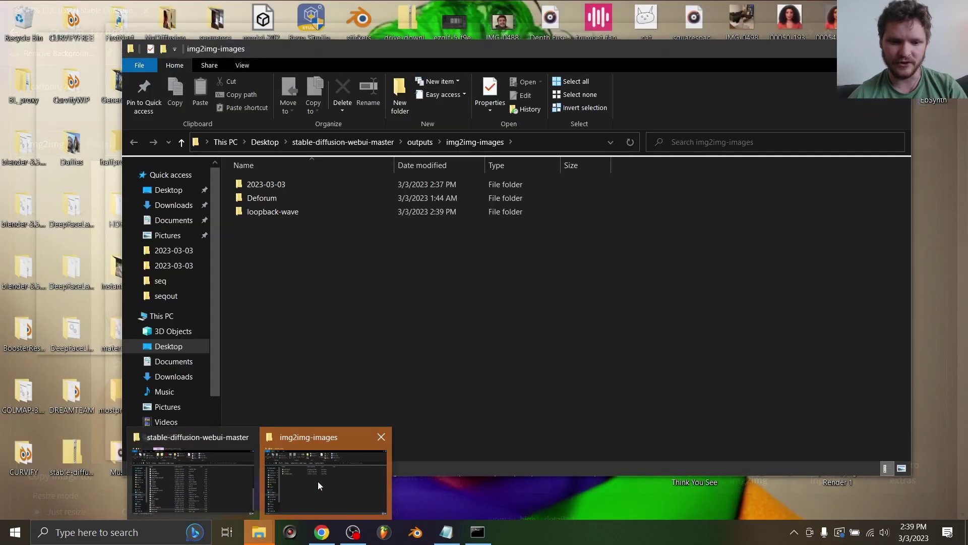
pyautogui.click(318, 481)
pyautogui.doubleClick(289, 213)
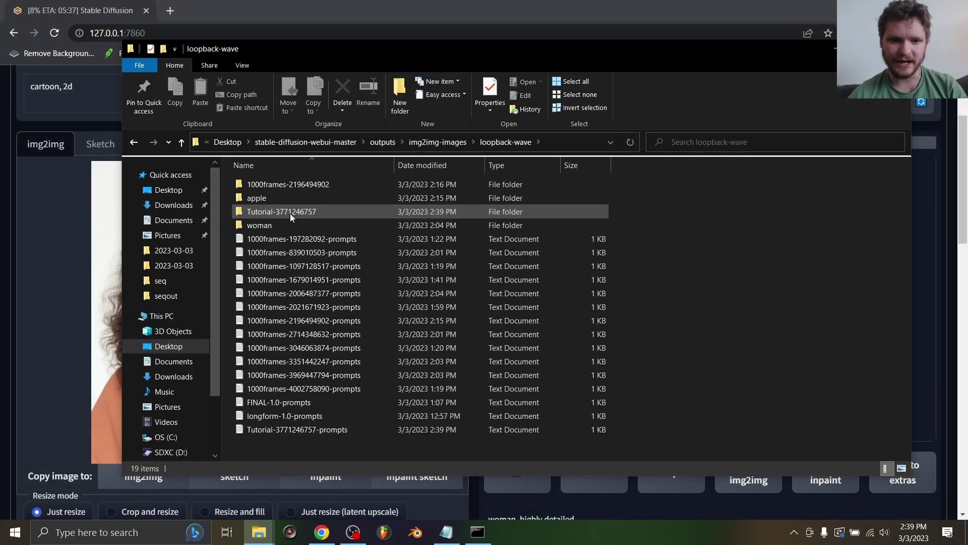
pyautogui.doubleClick(281, 212)
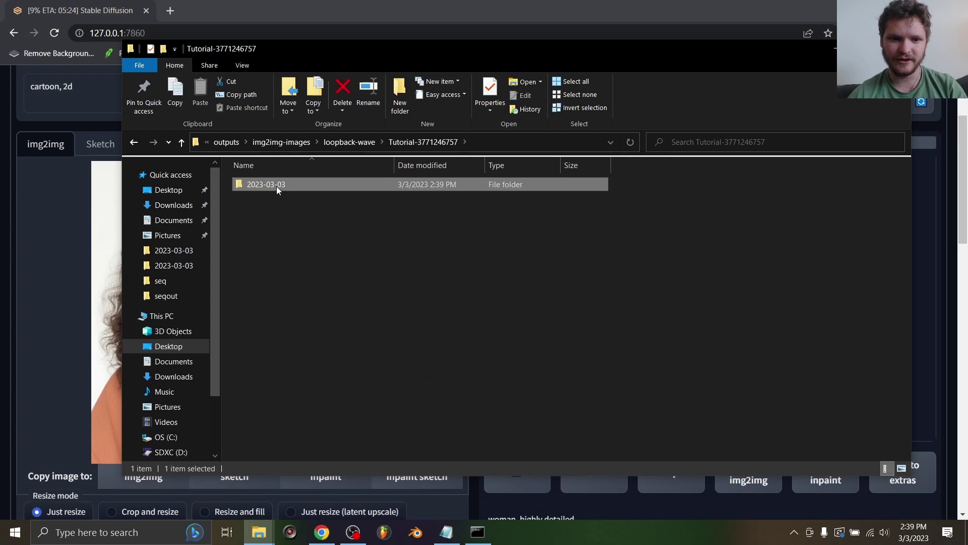
pyautogui.doubleClick(276, 186)
# View the generated frames in Photos, then return to the Stable Diffusion page
pyautogui.doubleClick(276, 187)
pyautogui.press('Right')
pyautogui.press('Right')
pyautogui.press('Right')
pyautogui.press('Right')
pyautogui.press('Right')
pyautogui.press('Right')
pyautogui.press('Right')
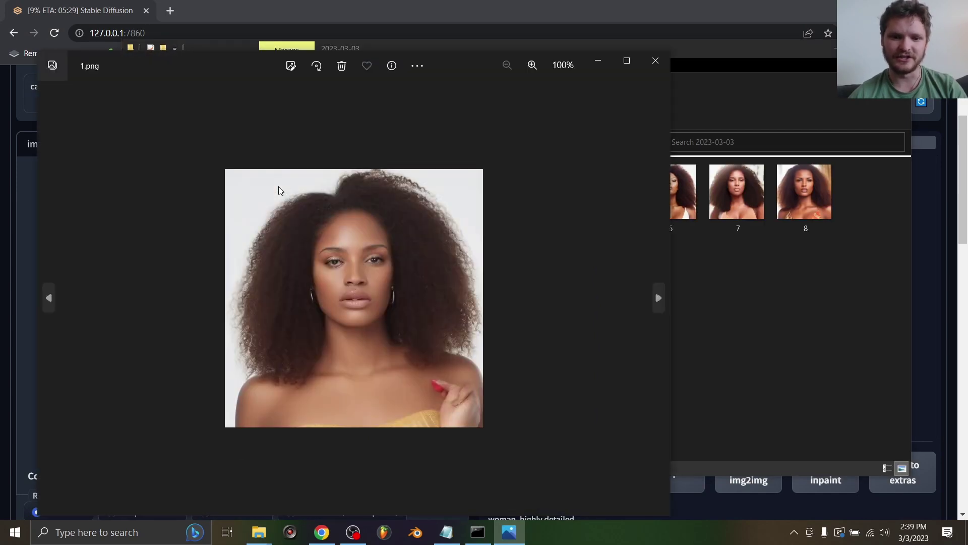
pyautogui.press('Left')
pyautogui.press('Left')
pyautogui.press('Left')
pyautogui.press('Left')
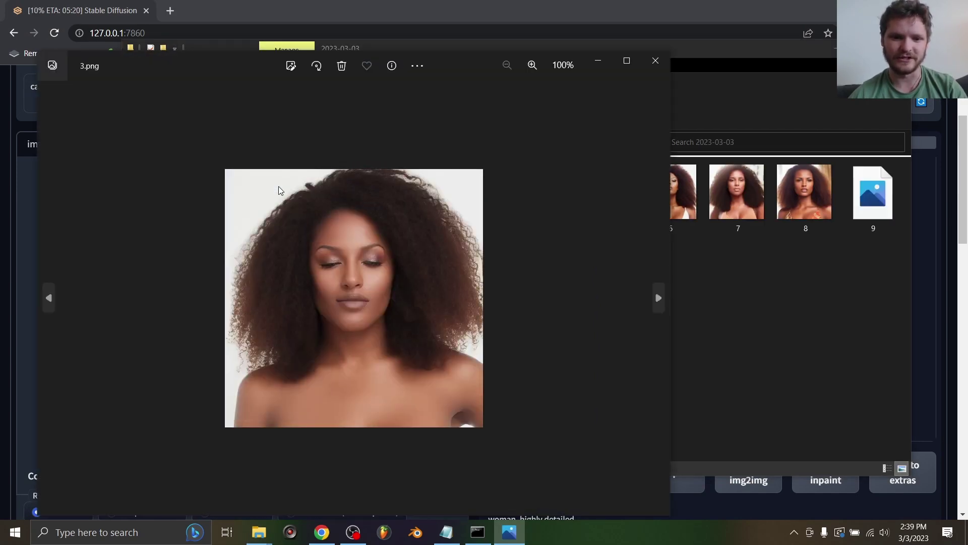
pyautogui.press('Left')
pyautogui.press('Left')
pyautogui.press('Left')
pyautogui.press('Left')
pyautogui.press('Left')
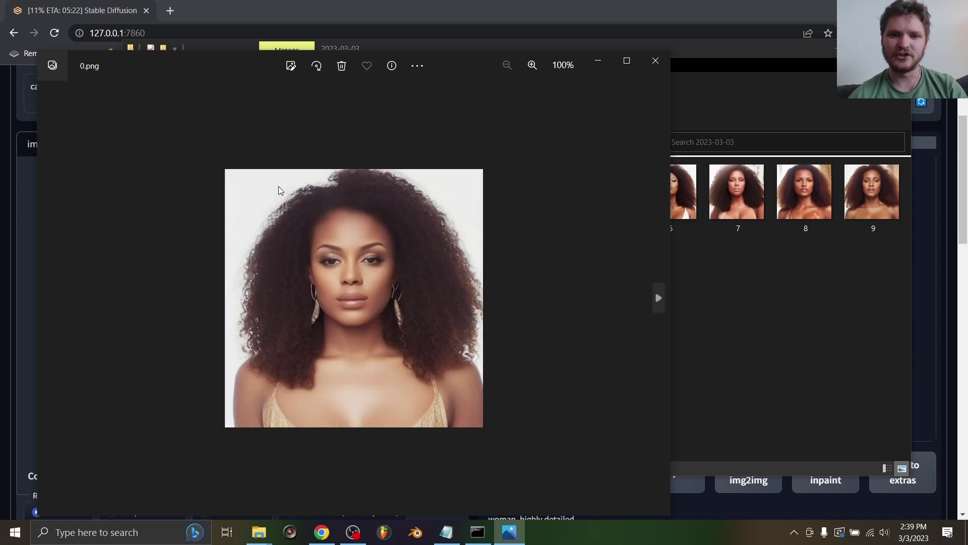
pyautogui.click(425, 8)
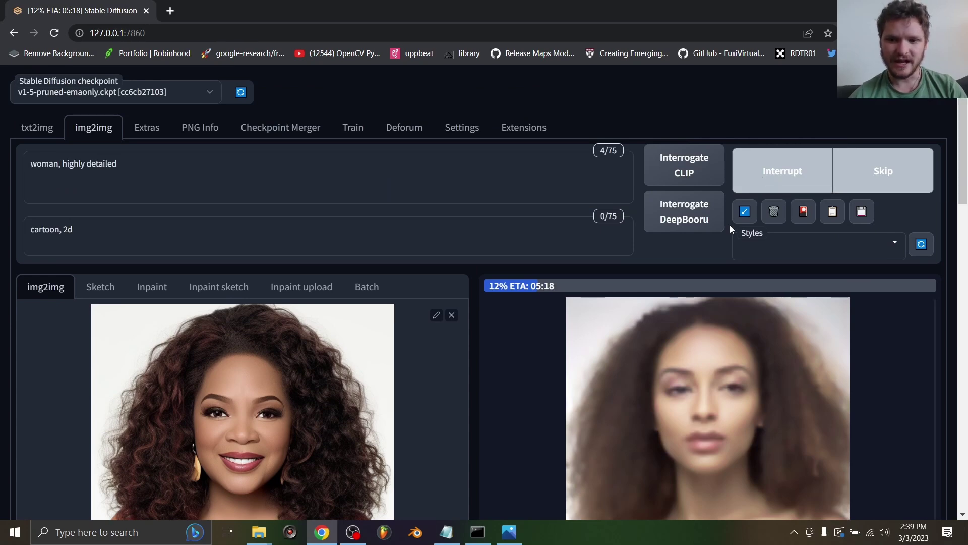
# Launch DaVinci Resolve from the Start search
pyautogui.press('super')
pyautogui.write('res')
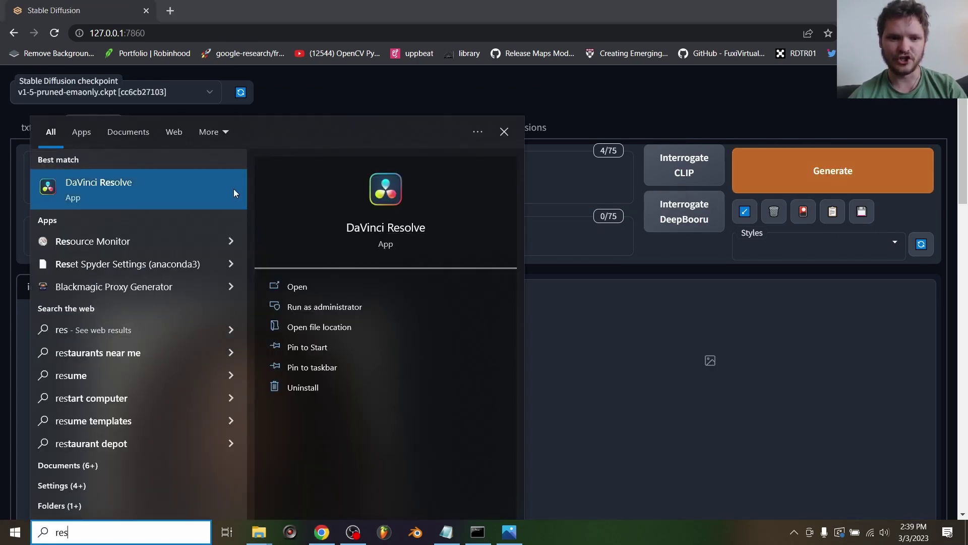
pyautogui.click(234, 190)
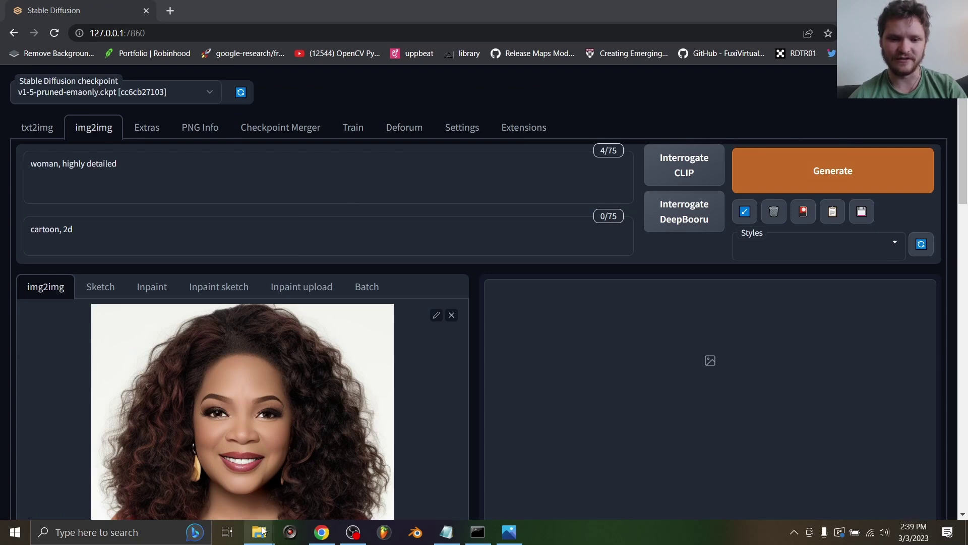
# Open 0.png from the 2023-03-03 folder and step through the frames
pyautogui.moveTo(262, 530)
pyautogui.click(298, 491)
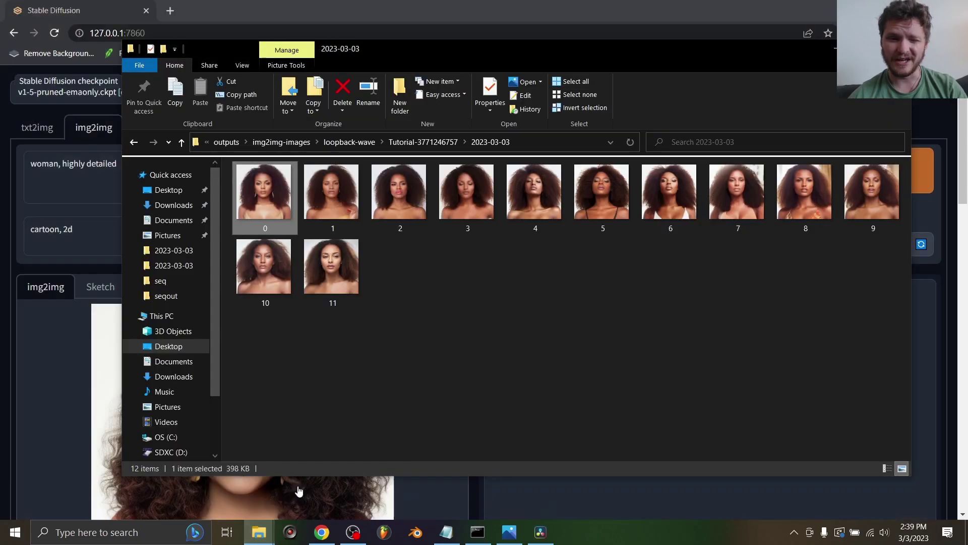
pyautogui.doubleClick(255, 210)
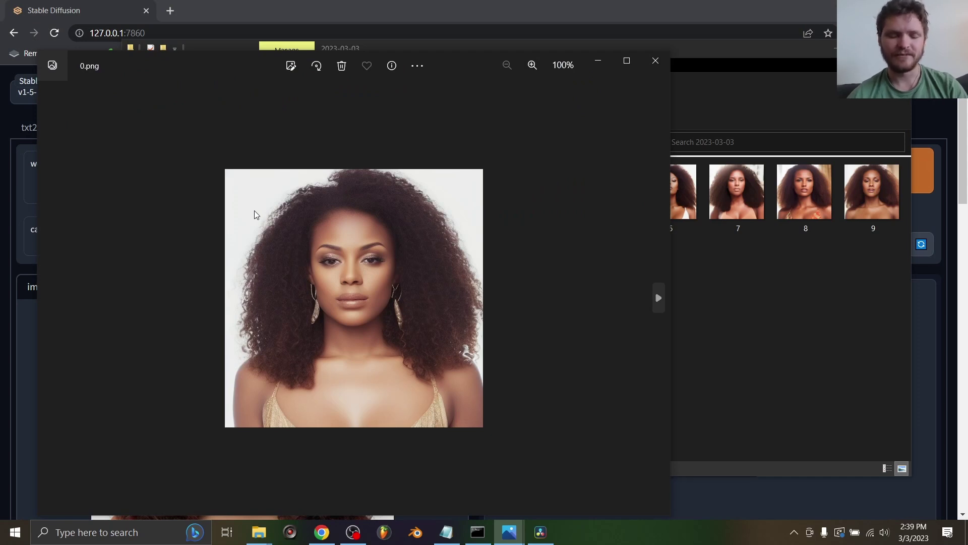
pyautogui.press('Right')
pyautogui.press('Right')
pyautogui.press('Right')
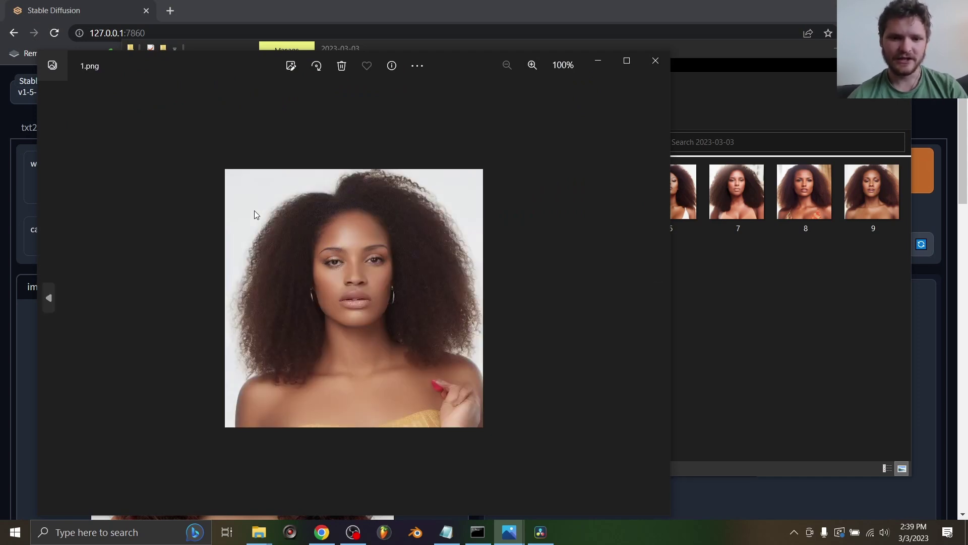
pyautogui.press('Left')
pyautogui.press('Left')
pyautogui.press('Left')
pyautogui.press('Left')
pyautogui.press('Left')
pyautogui.press('Left')
pyautogui.press('Left')
pyautogui.press('Left')
pyautogui.press('Left')
pyautogui.press('Left')
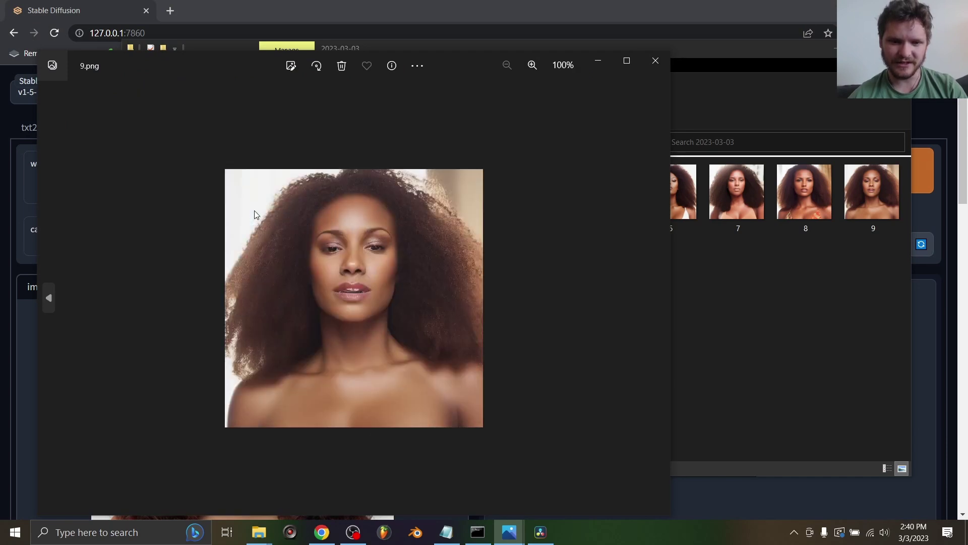
# Open the Untitled Project in DaVinci Resolve
pyautogui.click(445, 20)
pyautogui.click(539, 534)
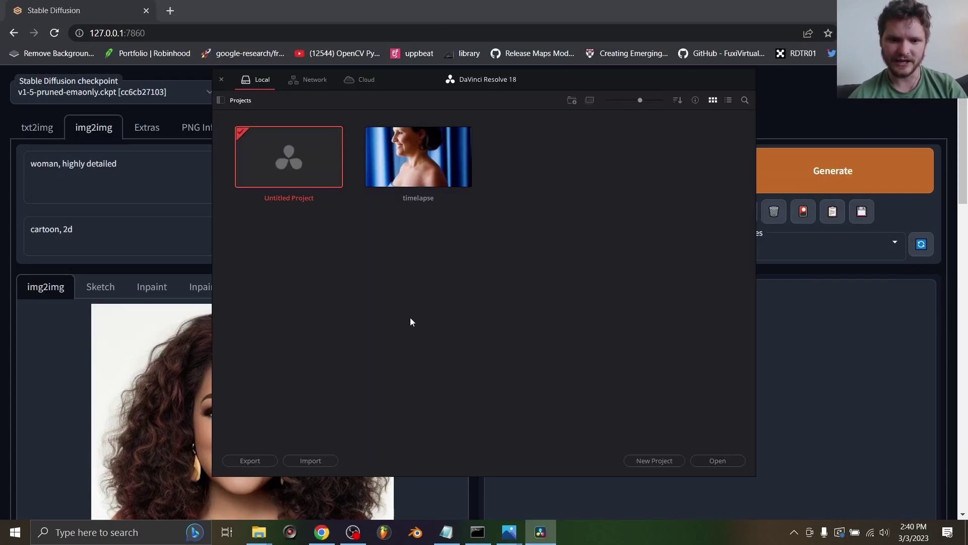
pyautogui.doubleClick(301, 169)
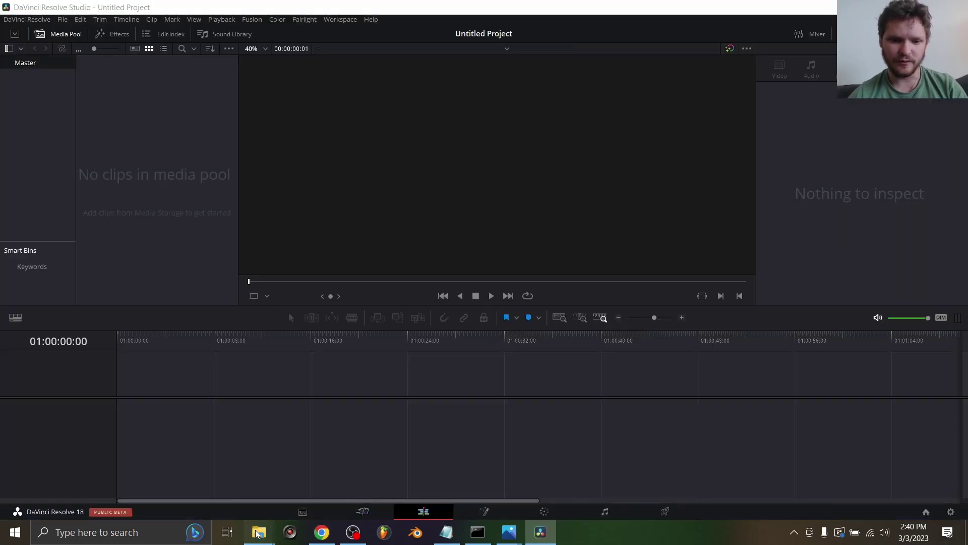
# Import all twelve frames from 2023-03-03 into the Media Pool as [0-11].png
pyautogui.moveTo(259, 530)
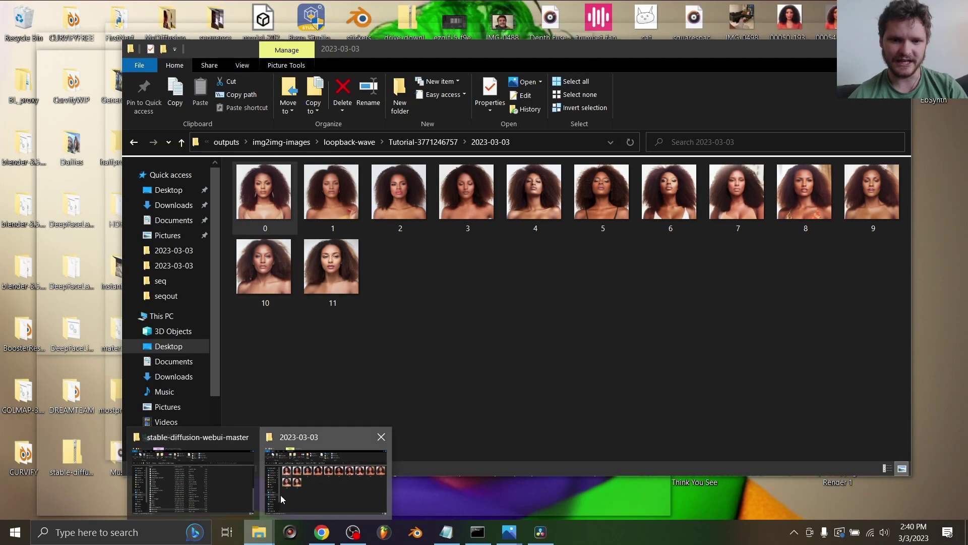
pyautogui.click(281, 495)
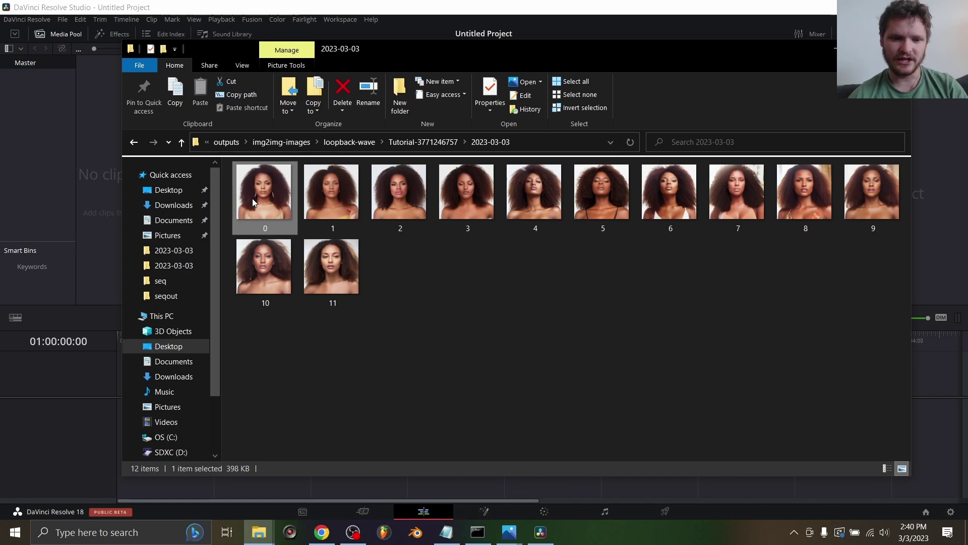
pyautogui.hotkey('ctrl', 'a')
pyautogui.moveTo(253, 202); pyautogui.dragTo(107, 201)
pyautogui.click(99, 137)
# Give the [0-11].png clip a custom frame rate in Clip Attributes
pyautogui.rightClick(108, 82)
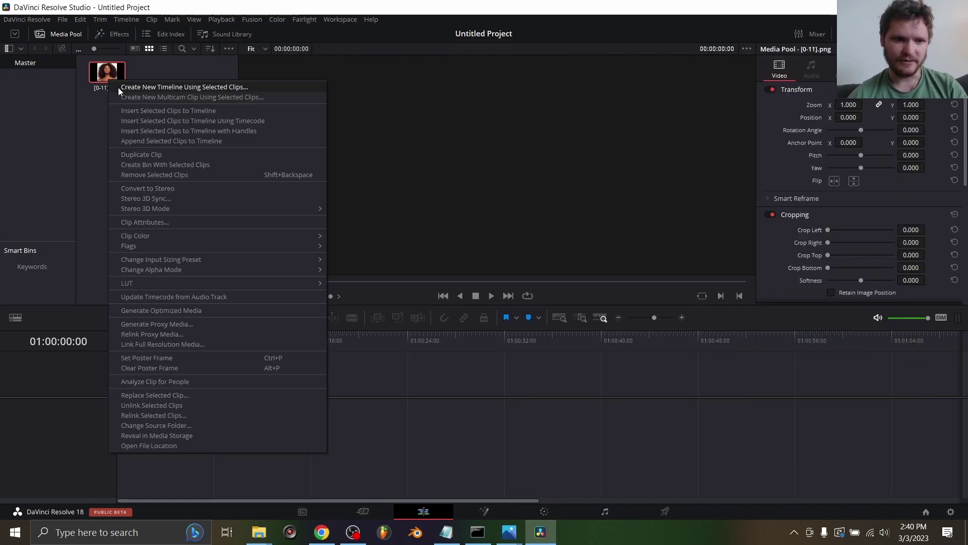
pyautogui.click(164, 222)
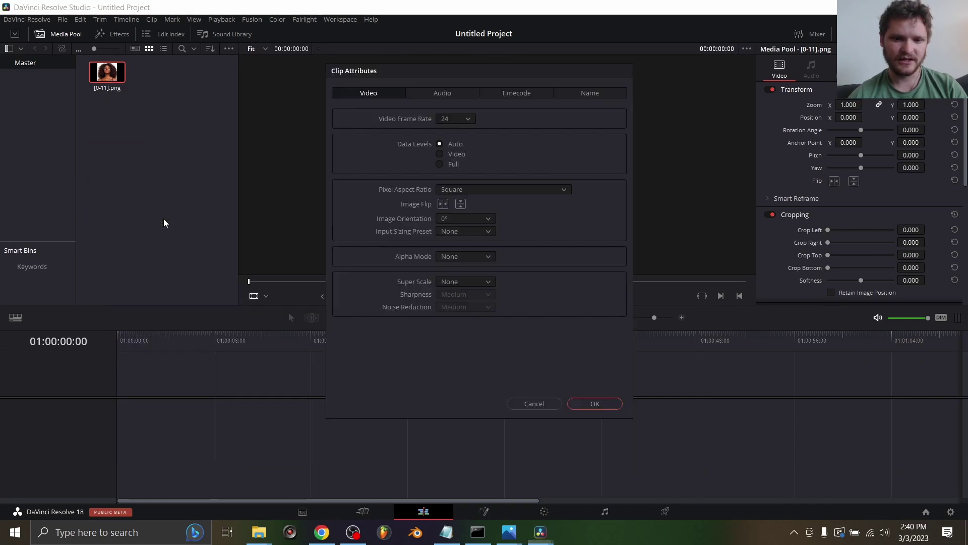
pyautogui.click(454, 119)
pyautogui.click(452, 132)
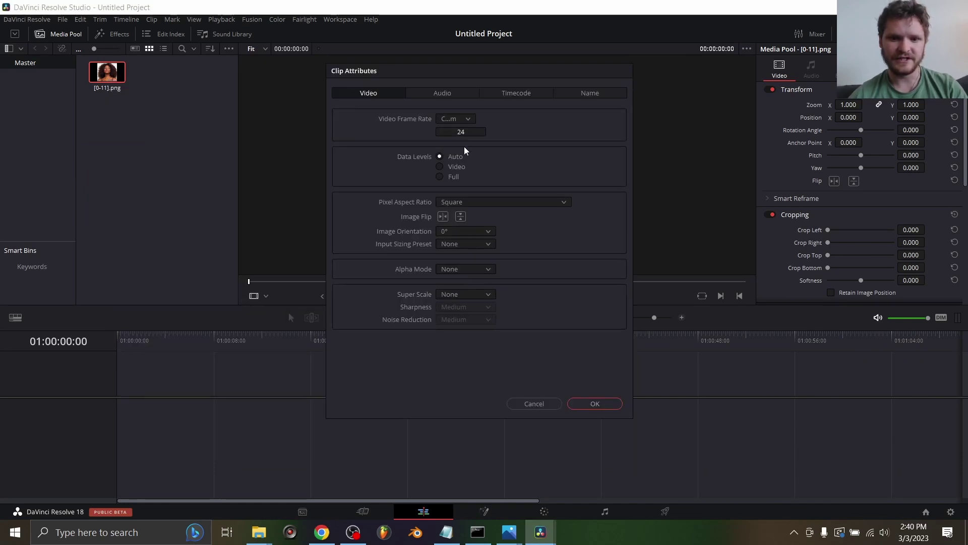
pyautogui.click(595, 410)
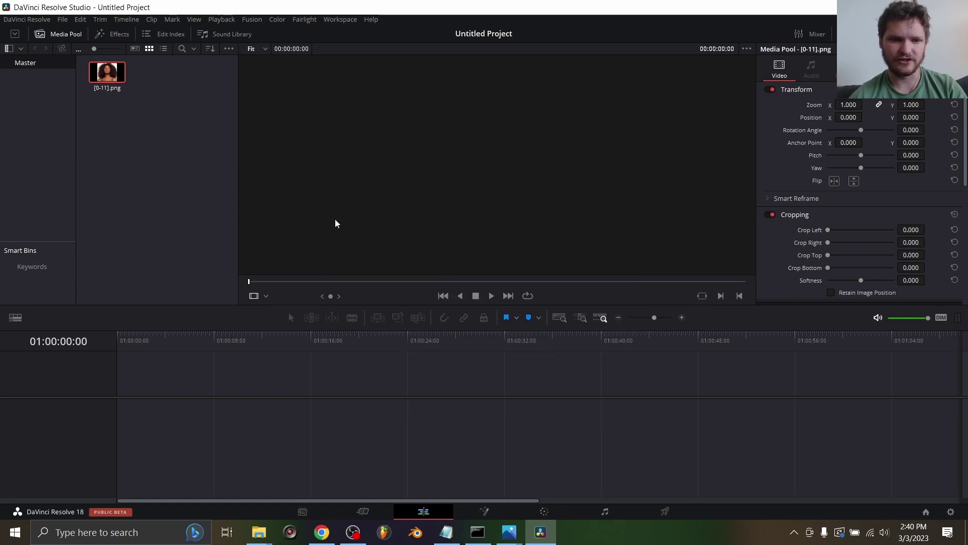
# Place the frame sequence on a new timeline and preview its frames
pyautogui.moveTo(107, 73); pyautogui.dragTo(120, 409)
pyautogui.press('space')
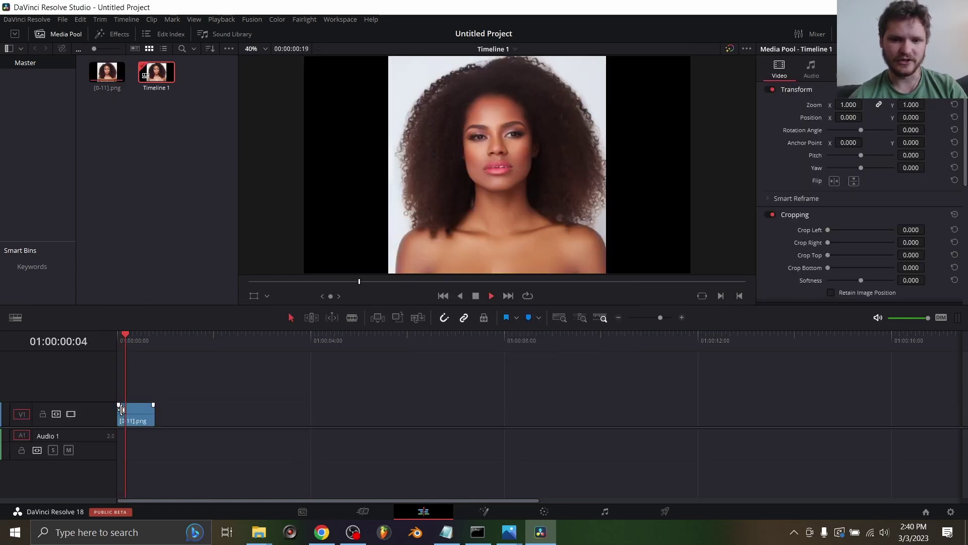
pyautogui.click(123, 352)
pyautogui.click(117, 344)
pyautogui.moveTo(117, 343)
pyautogui.mouseDown()
pyautogui.moveTo(138, 341)
pyautogui.moveTo(102, 346)
pyautogui.mouseUp()
# In Fusion, insert a Deflicker node between MediaIn1 and MediaOut1 using the Fluoro Light preset
pyautogui.click(485, 512)
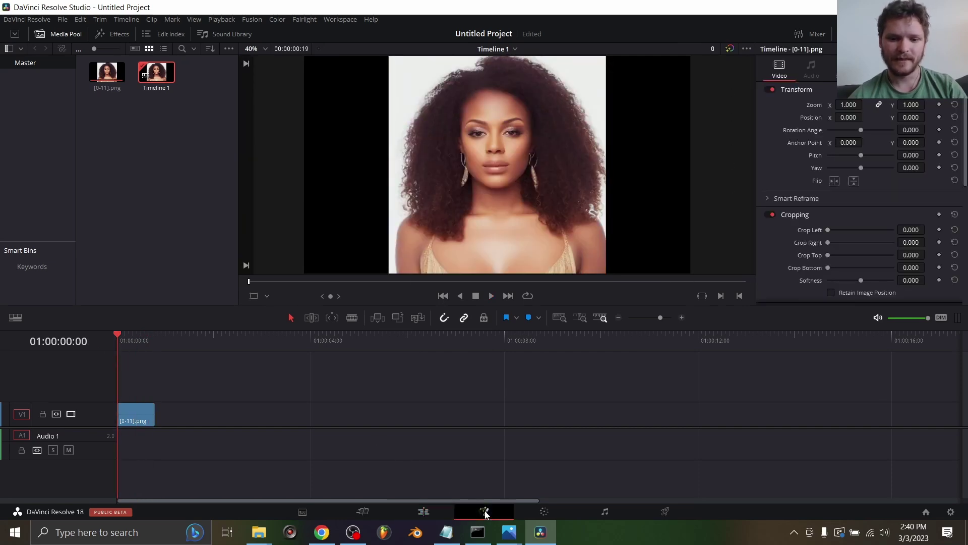
pyautogui.press('space')
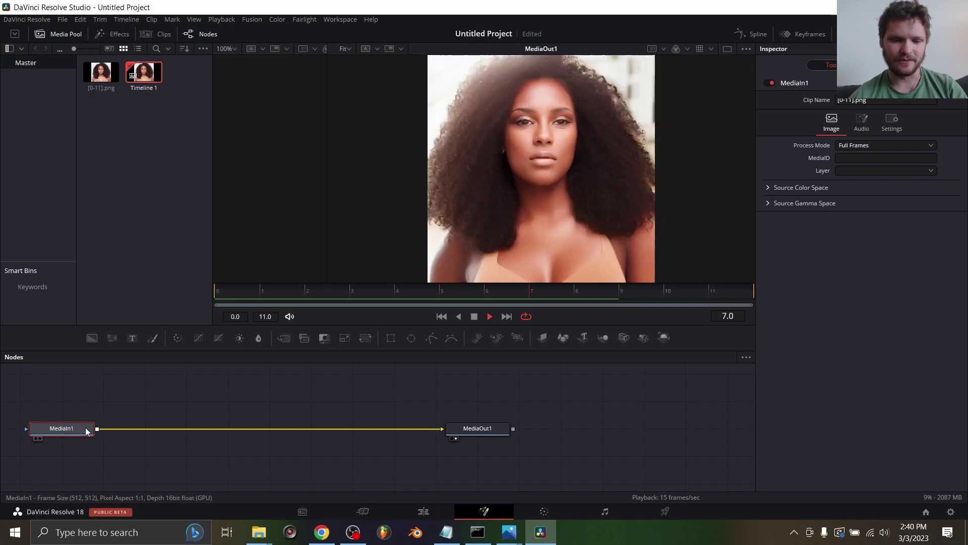
pyautogui.hotkey('shift', 'space')
pyautogui.write('defl')
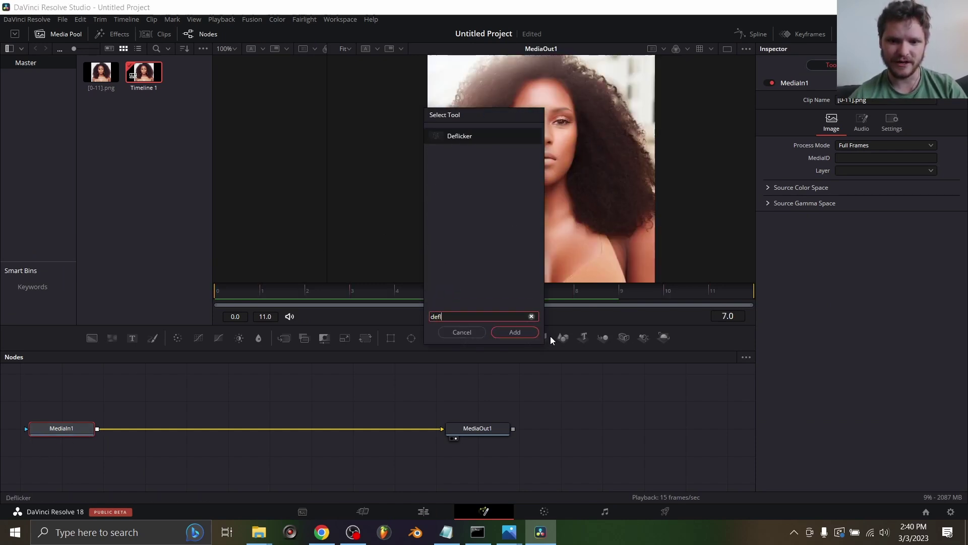
pyautogui.click(515, 332)
pyautogui.click(858, 126)
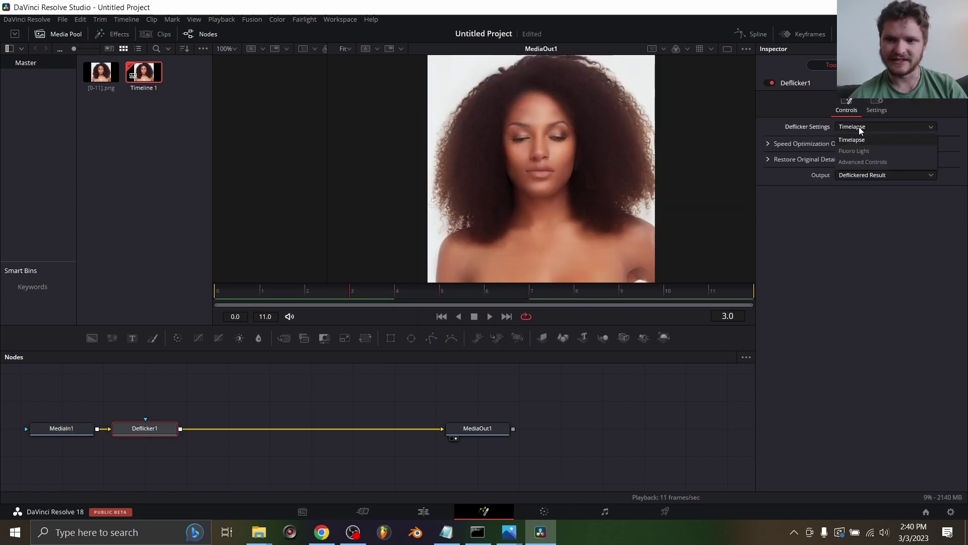
pyautogui.click(866, 152)
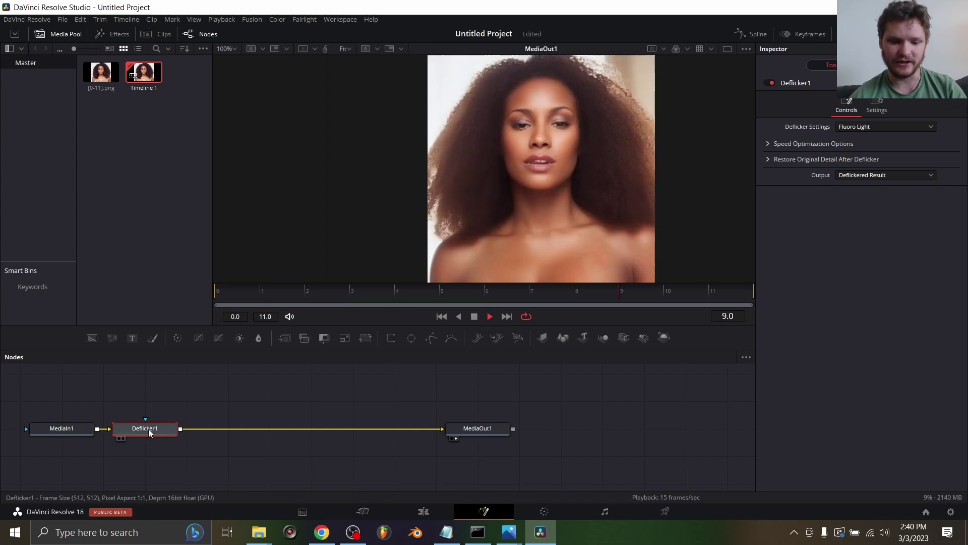
# Copy and paste the Deflicker node to chain three, then stop playback
pyautogui.hotkey('ctrl', 'c')
pyautogui.hotkey('ctrl', 'v')
pyautogui.hotkey('ctrl', 'v')
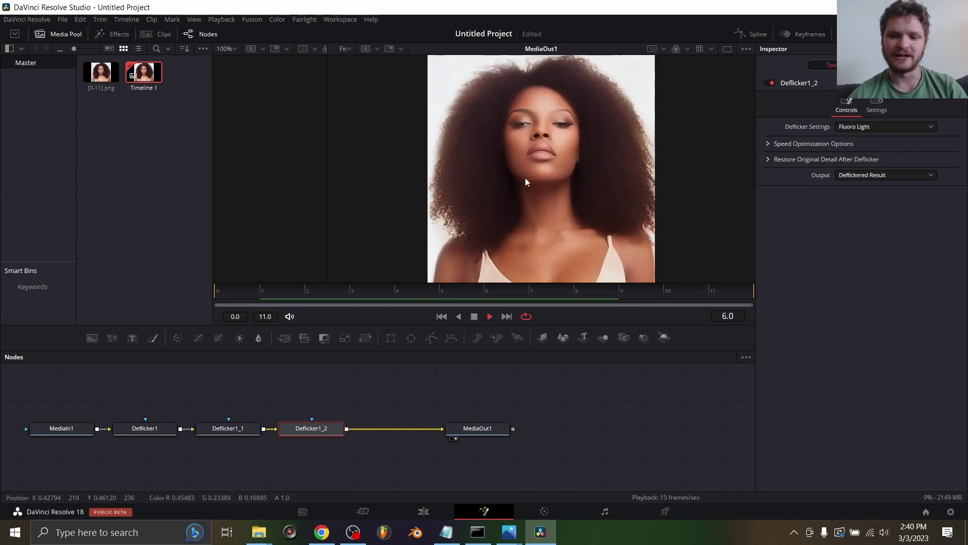
pyautogui.press('space')
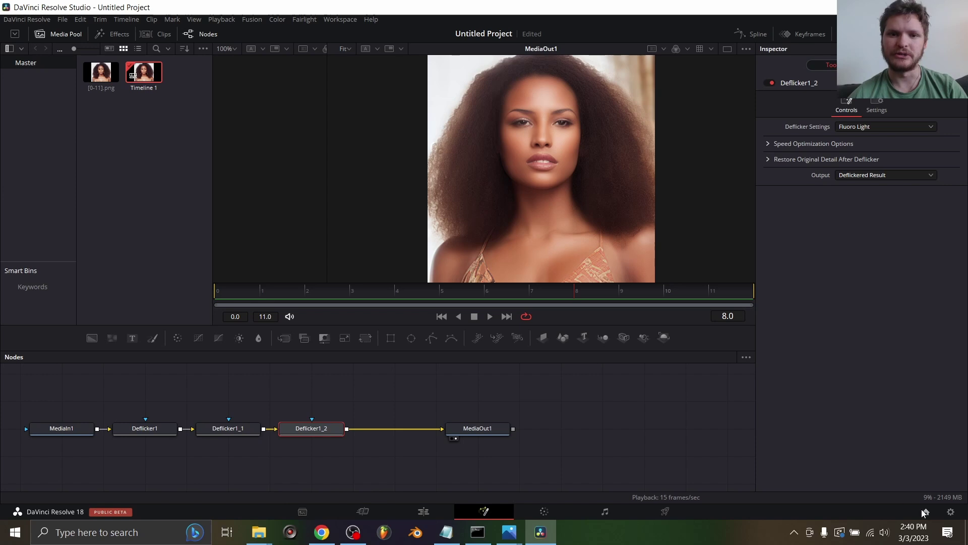